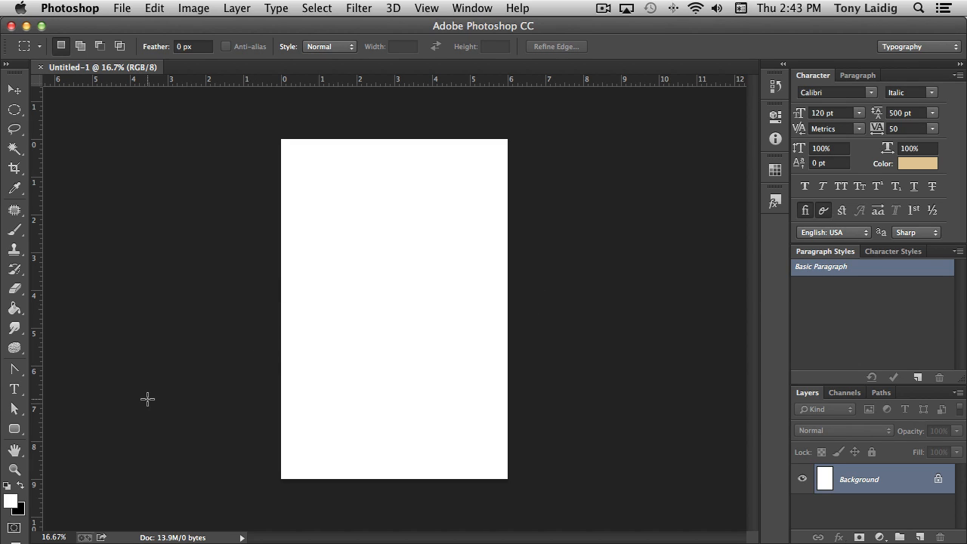
# Set the foreground colour to the light brown #9c876b
pyautogui.click(14, 506)
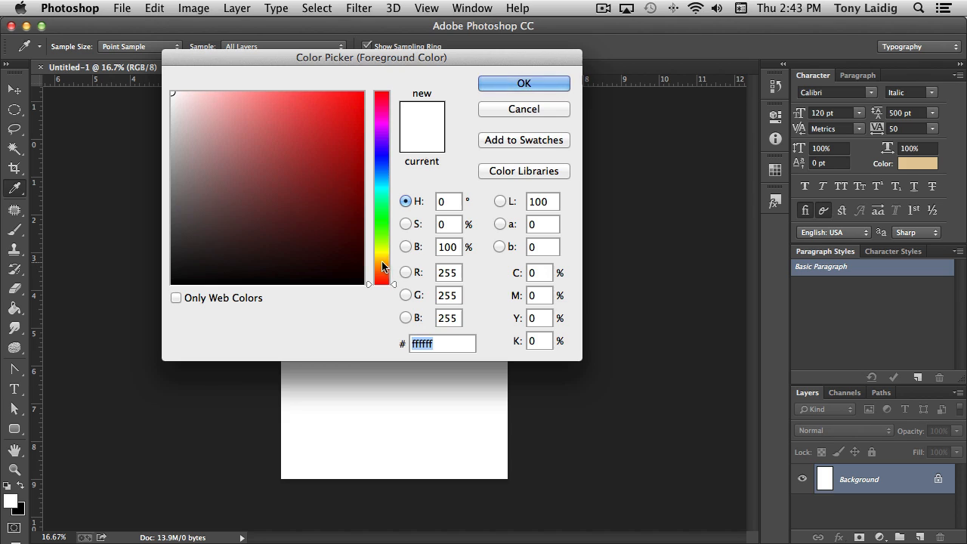
pyautogui.click(383, 263)
pyautogui.click(334, 235)
pyautogui.click(311, 217)
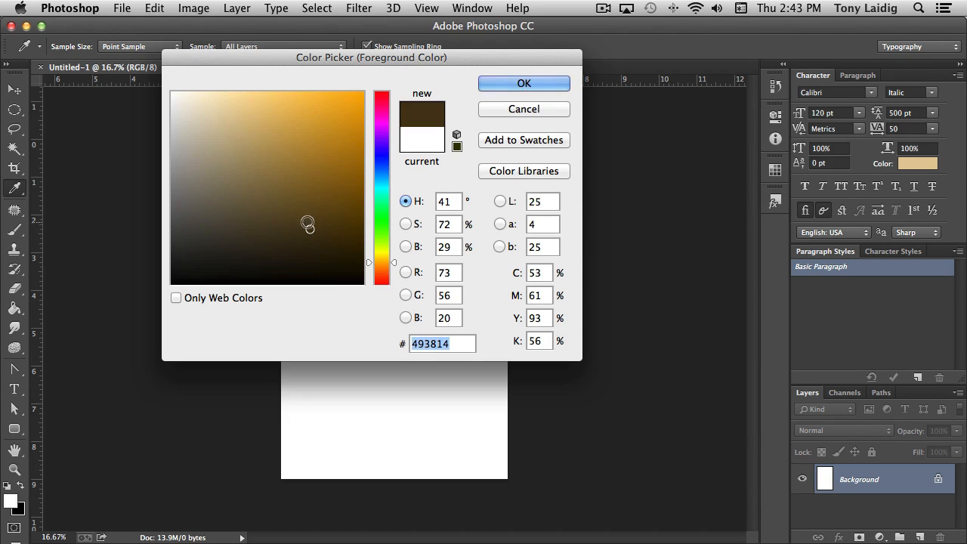
pyautogui.click(306, 214)
pyautogui.click(276, 201)
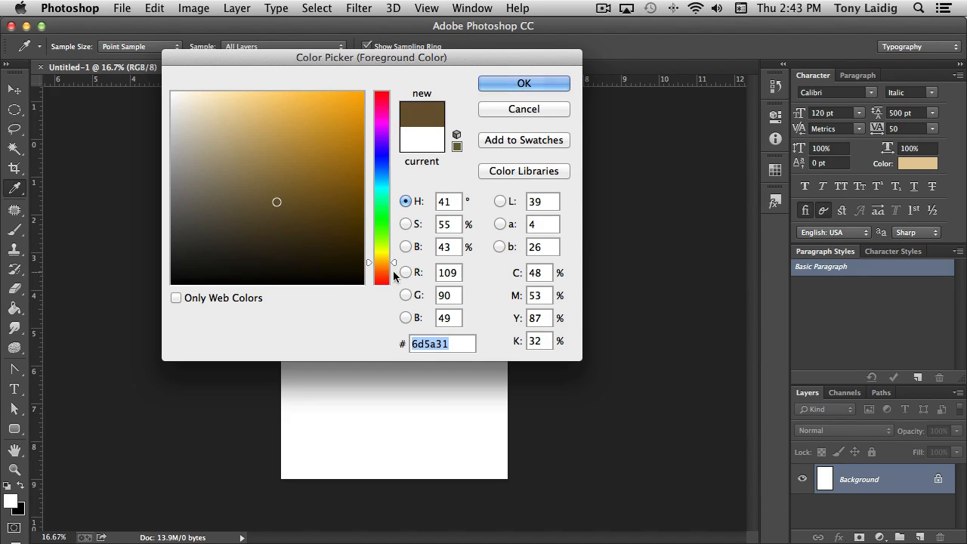
pyautogui.click(393, 266)
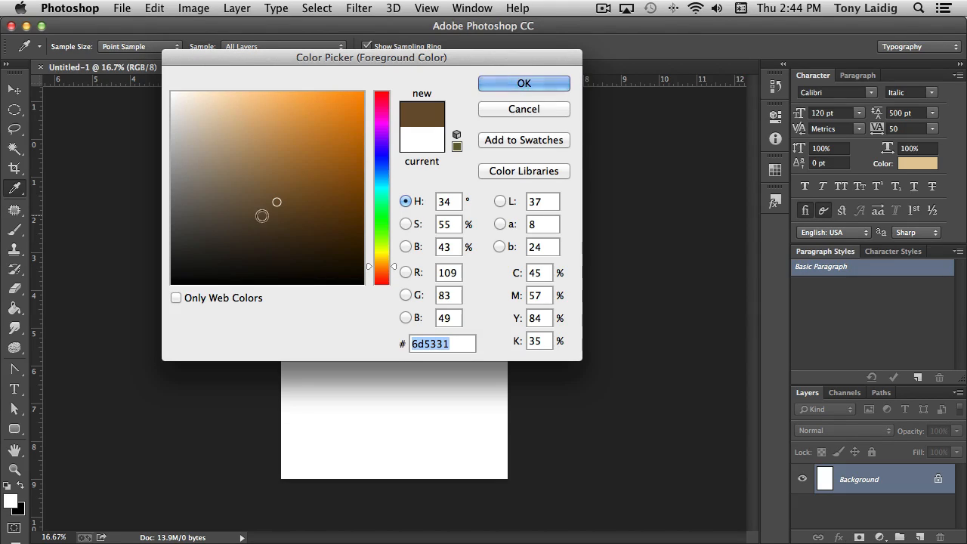
pyautogui.click(231, 166)
pyautogui.click(523, 84)
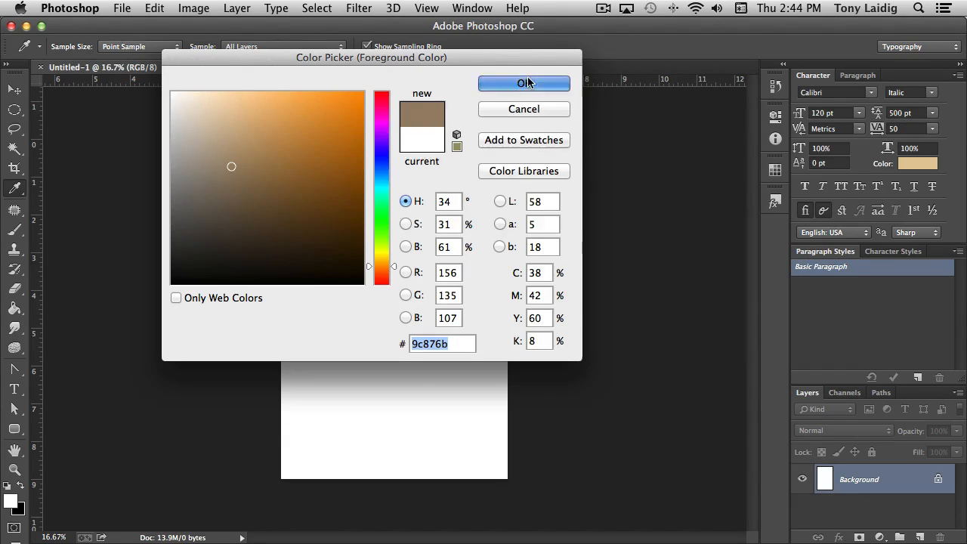
pyautogui.press('m')
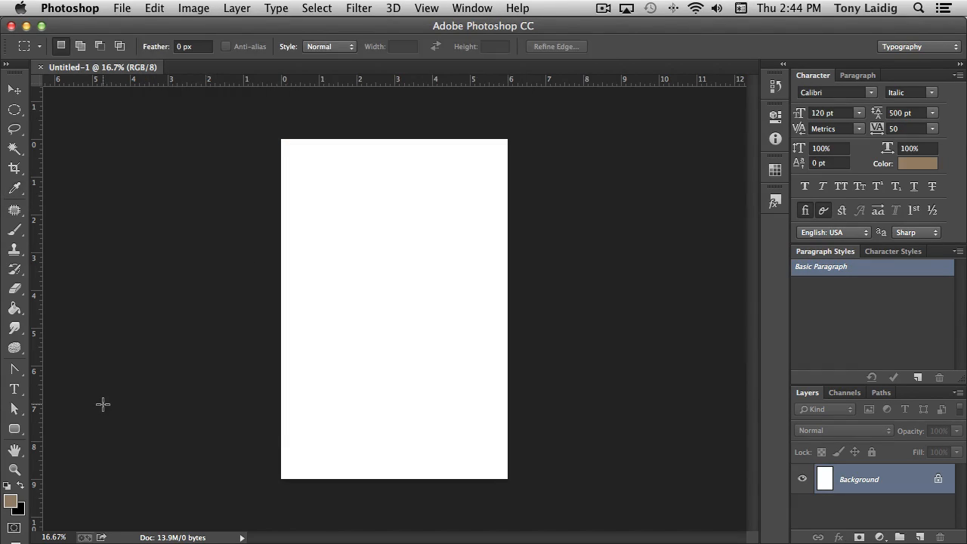
# Set the background colour to the dark brown #4e381c
pyautogui.click(21, 514)
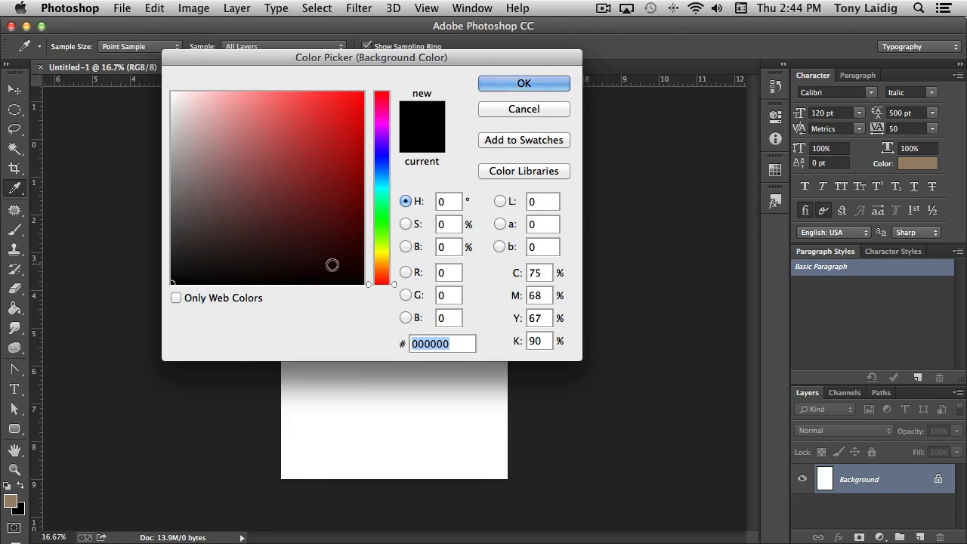
pyautogui.moveTo(392, 290); pyautogui.dragTo(393, 266)
pyautogui.click(273, 220)
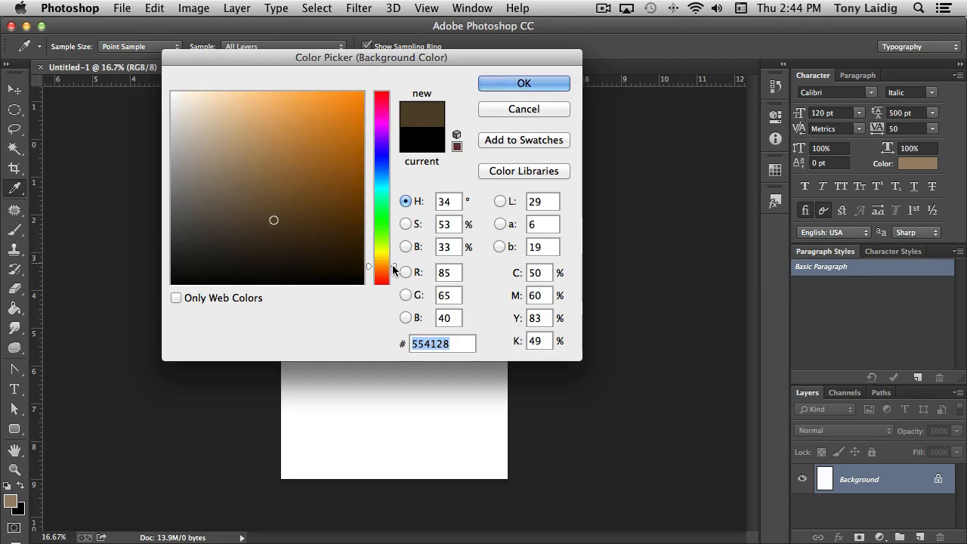
pyautogui.click(294, 224)
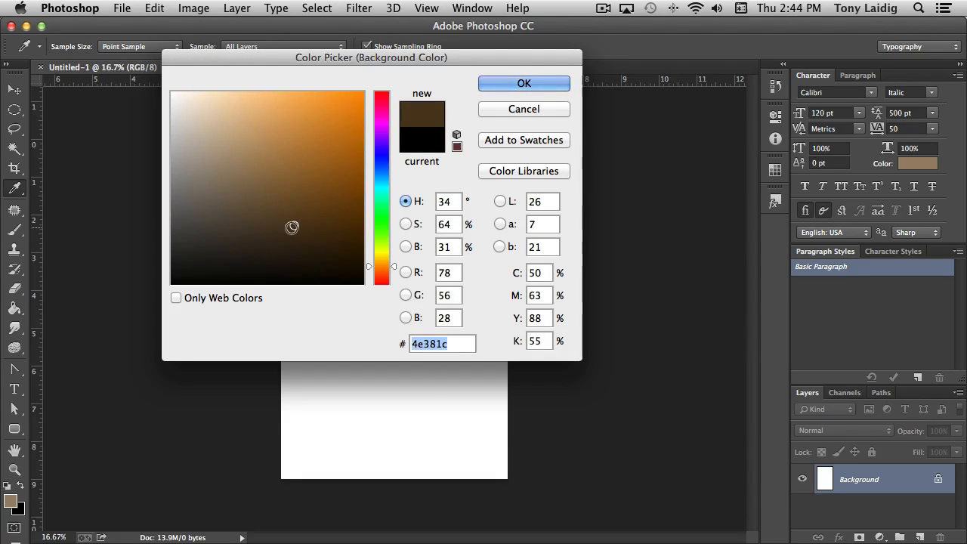
pyautogui.click(534, 84)
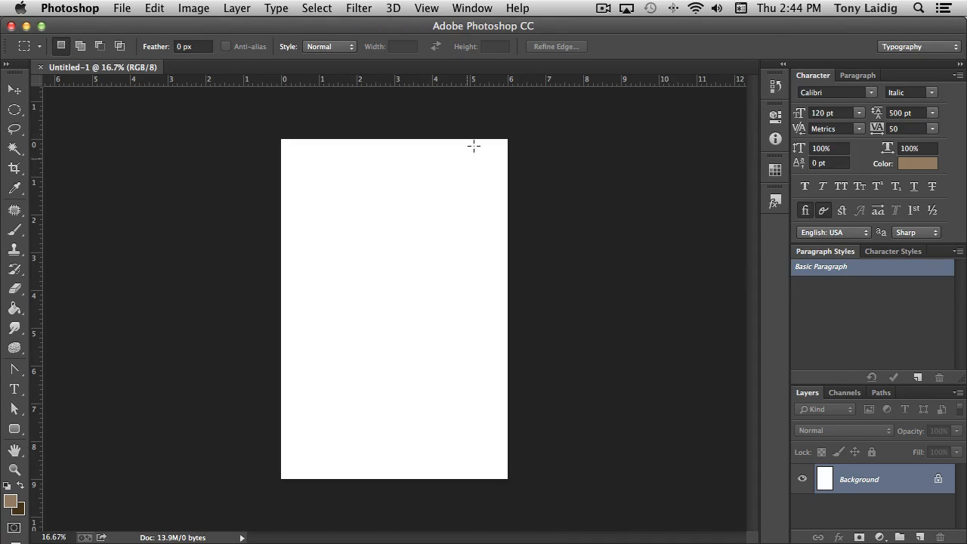
# Fill the Background layer with the Clouds render filter using the two brown colours
pyautogui.click(357, 9)
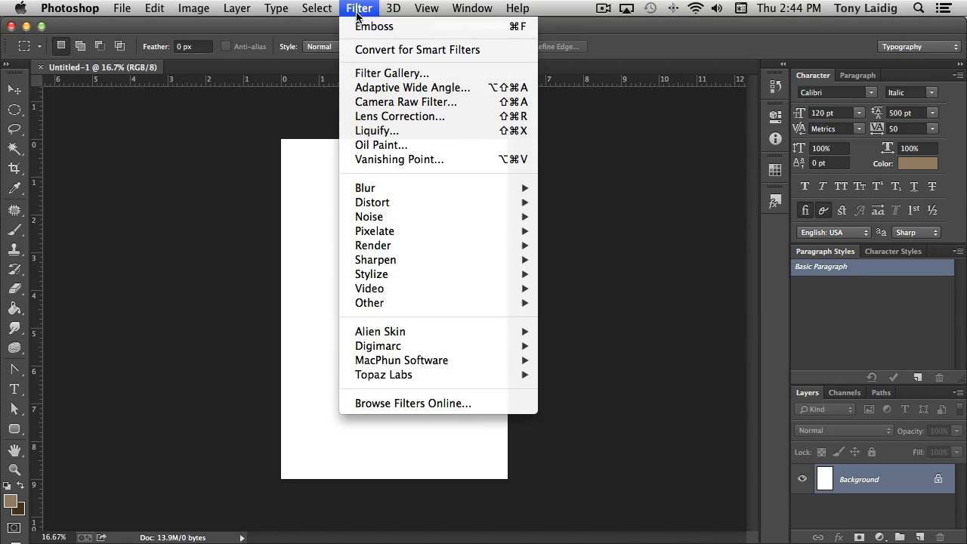
pyautogui.moveTo(392, 246)
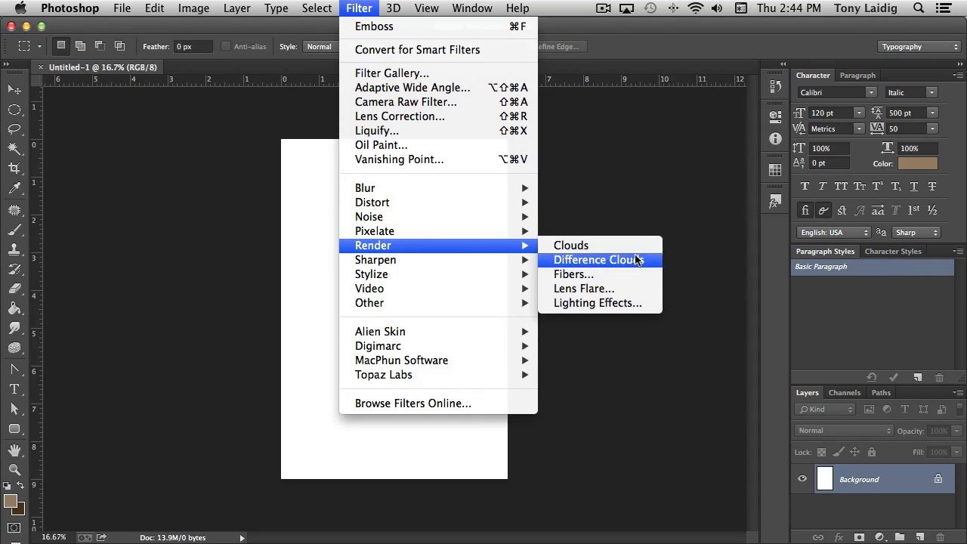
pyautogui.click(612, 246)
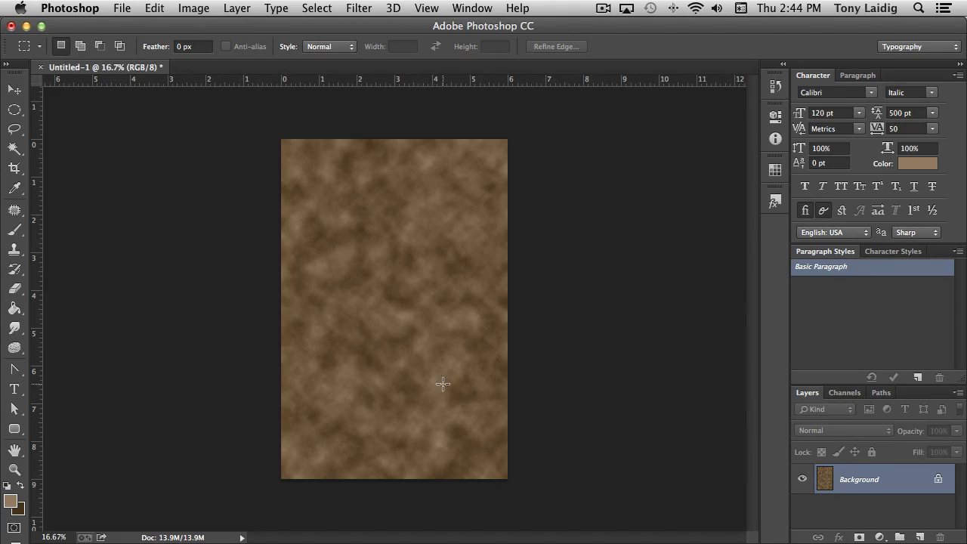
# Add monochromatic noise to the cloud texture at 12.5% with uniform distribution
pyautogui.click(360, 9)
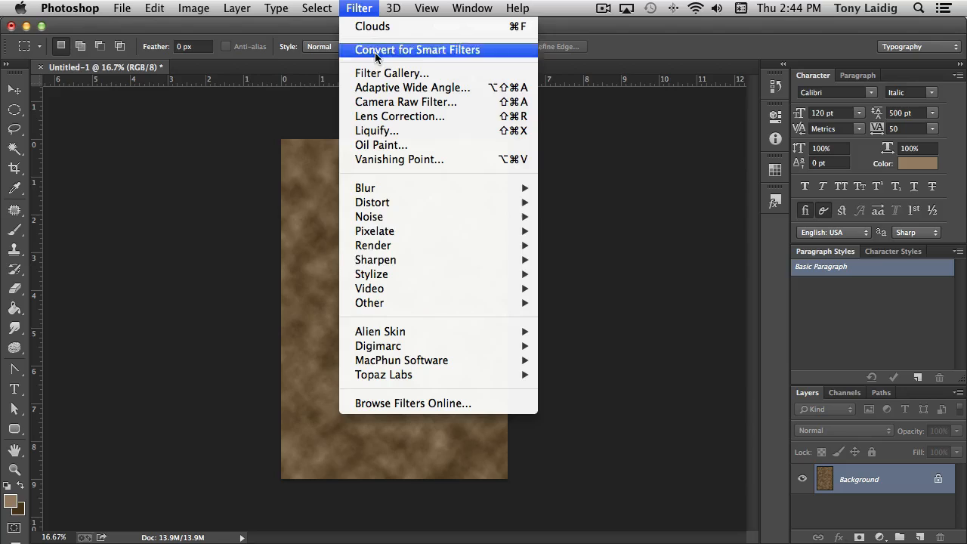
pyautogui.moveTo(396, 219)
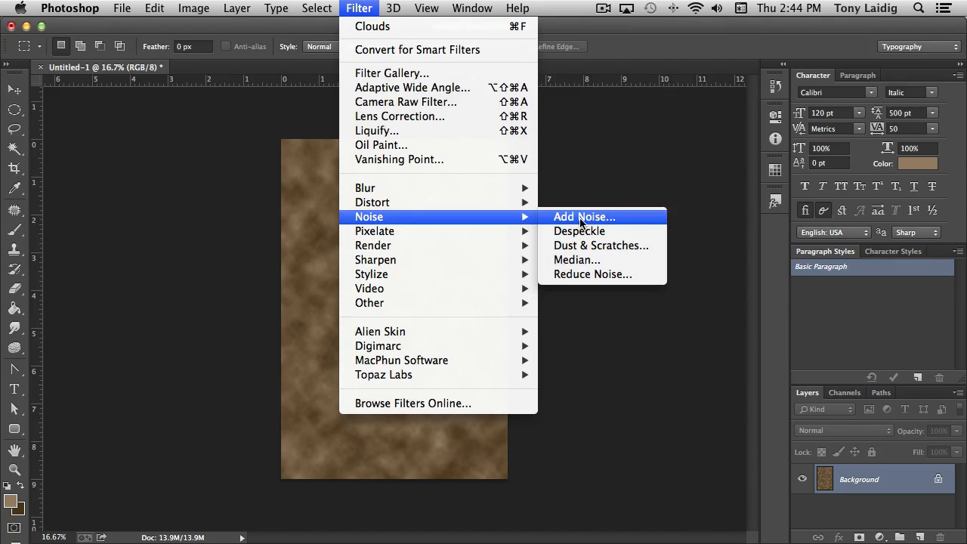
pyautogui.click(581, 217)
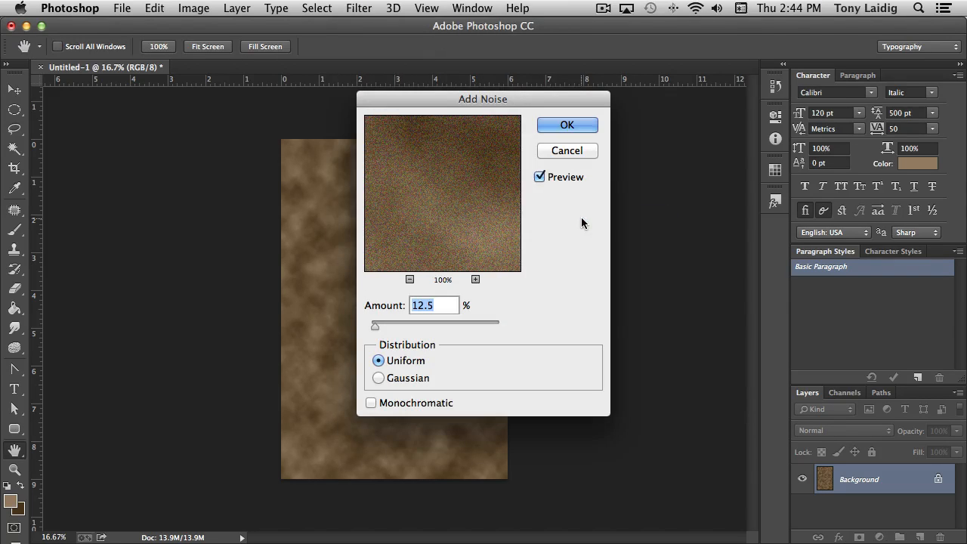
pyautogui.click(385, 405)
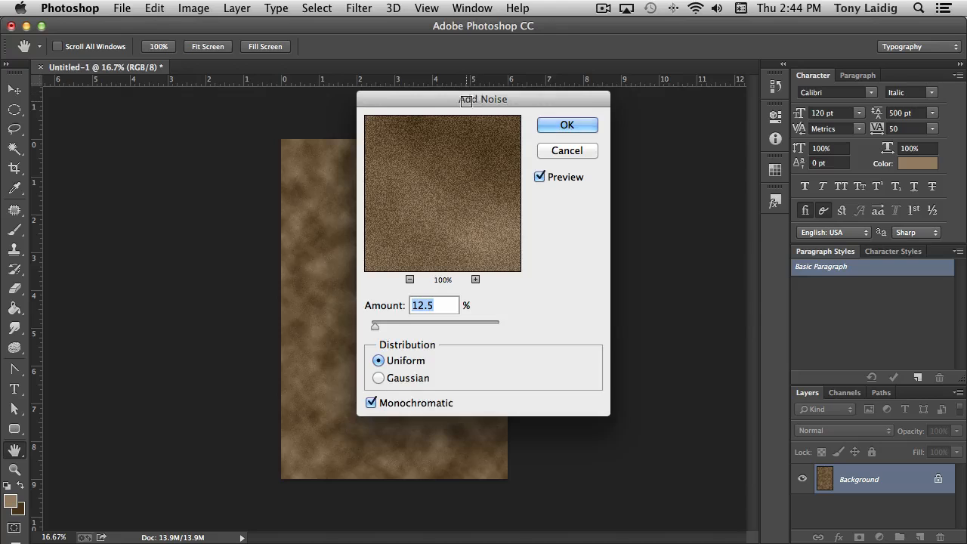
pyautogui.moveTo(467, 101); pyautogui.dragTo(624, 106)
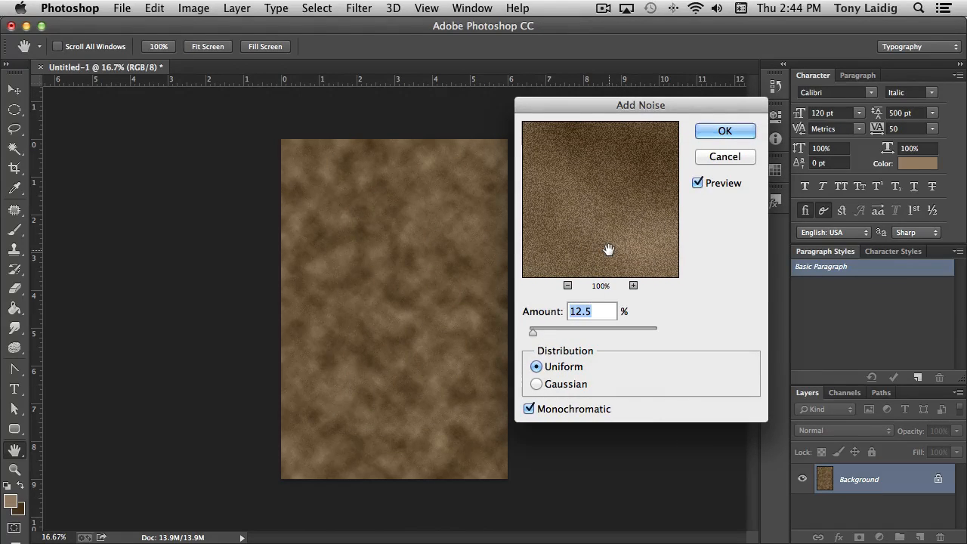
pyautogui.click(722, 131)
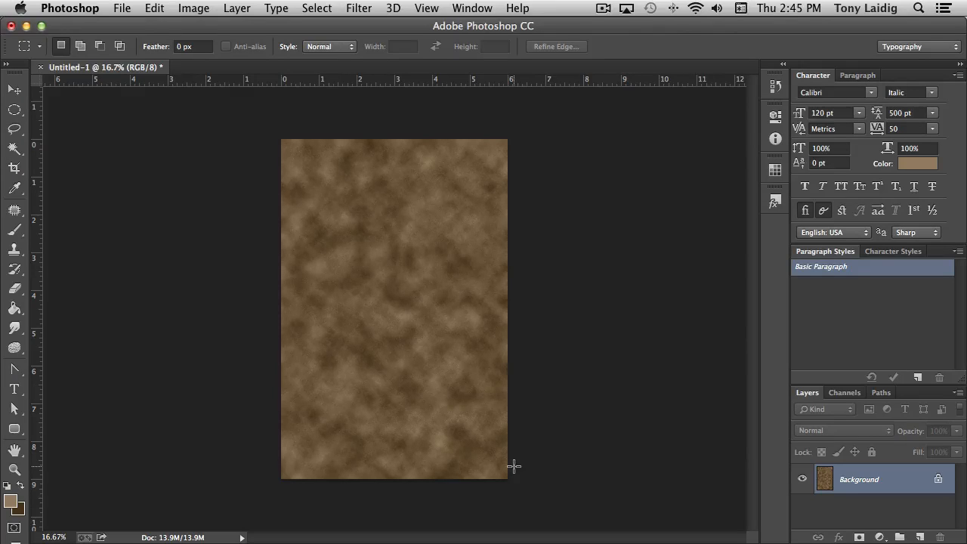
# Brighten the texture with Levels, setting the white input level to 195 and the midtones to 1.15
pyautogui.press('super+l')
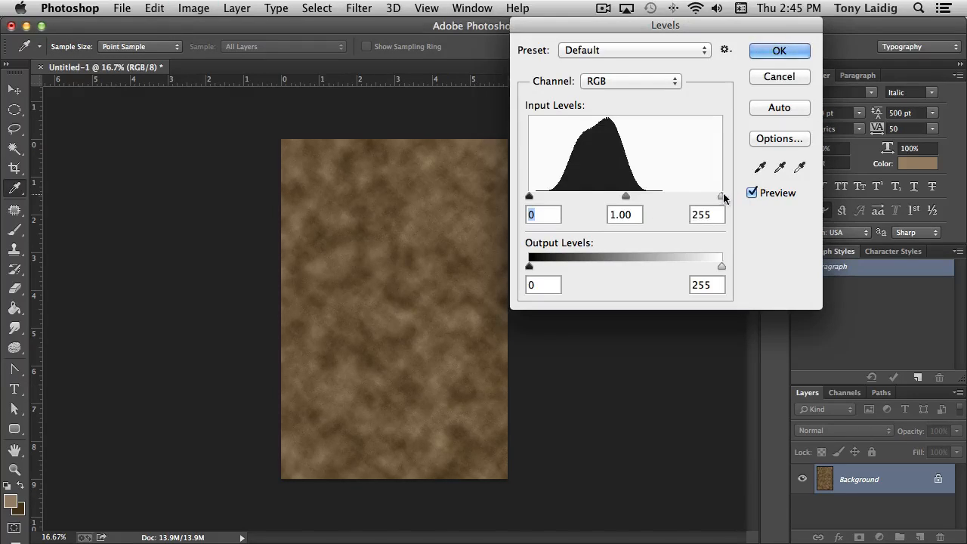
pyautogui.moveTo(722, 195); pyautogui.dragTo(675, 195)
pyautogui.moveTo(602, 196)
pyautogui.mouseDown()
pyautogui.moveTo(567, 197)
pyautogui.moveTo(597, 196)
pyautogui.mouseUp()
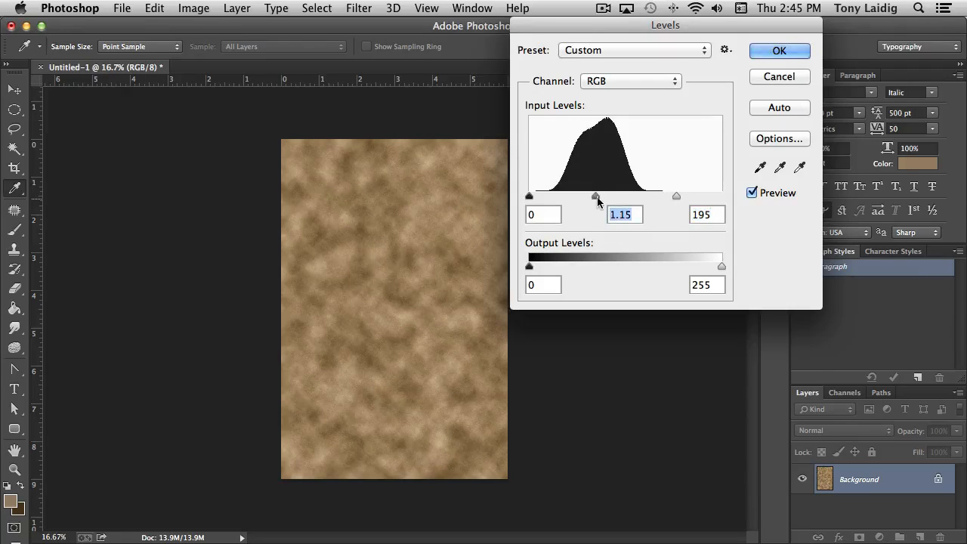
pyautogui.click(778, 51)
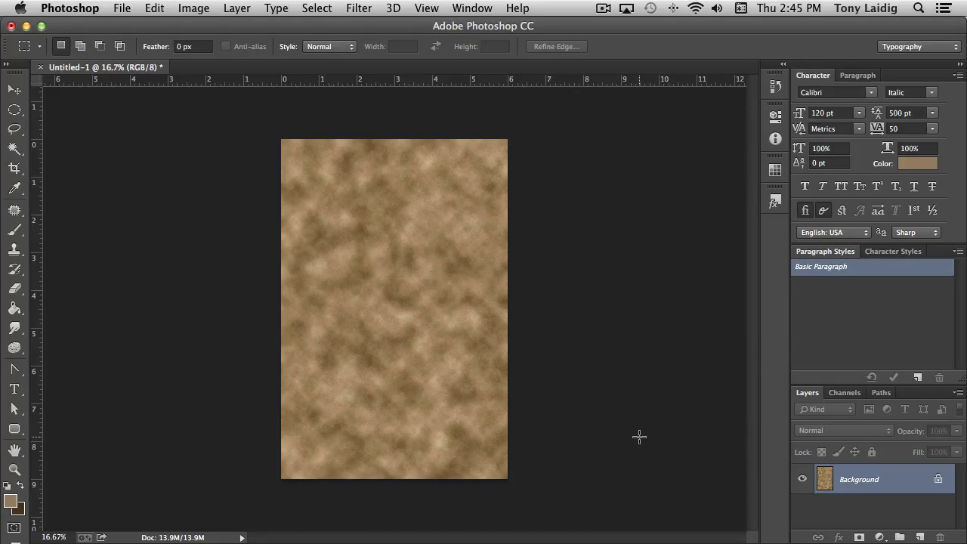
# Select the whole canvas and turn the selection into a 200-pixel-wide border
pyautogui.press('super+a')
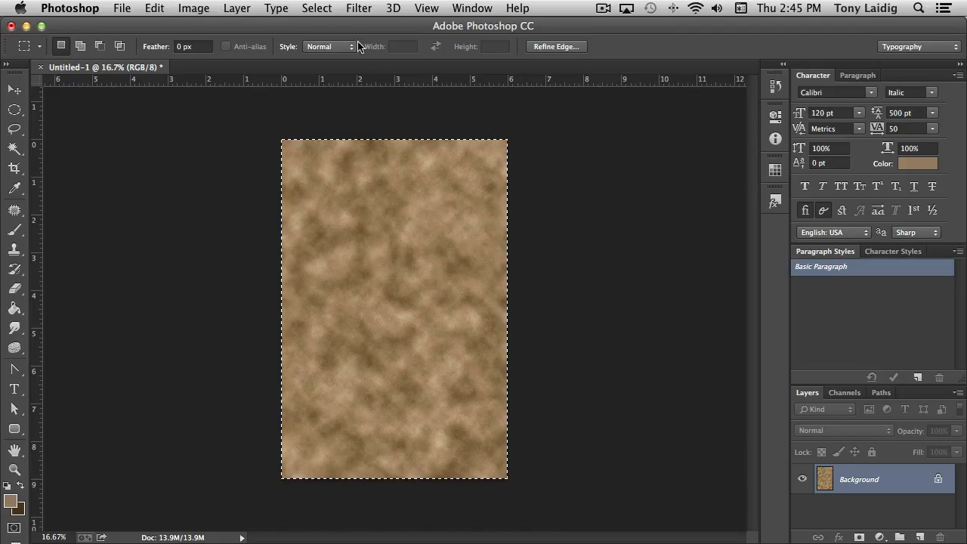
pyautogui.click(316, 8)
pyautogui.moveTo(438, 197)
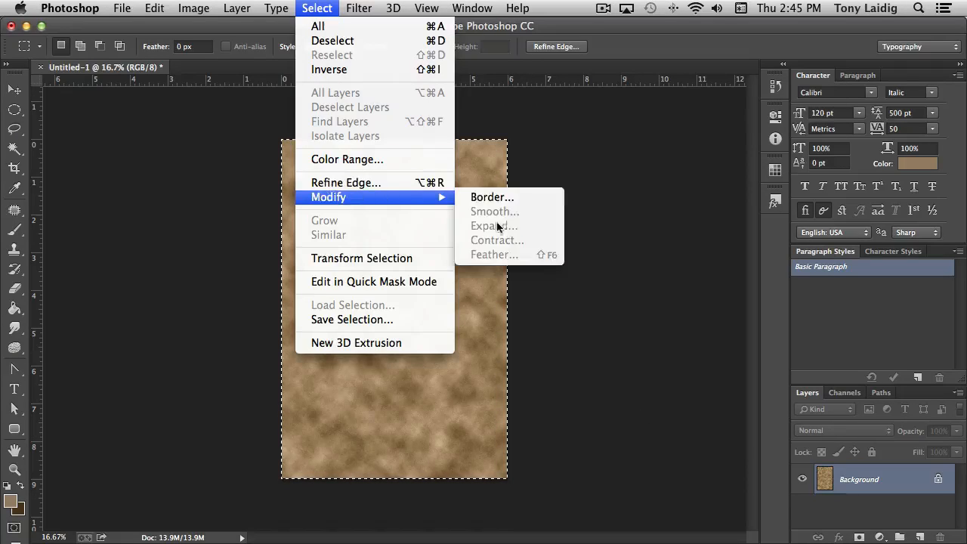
pyautogui.click(500, 198)
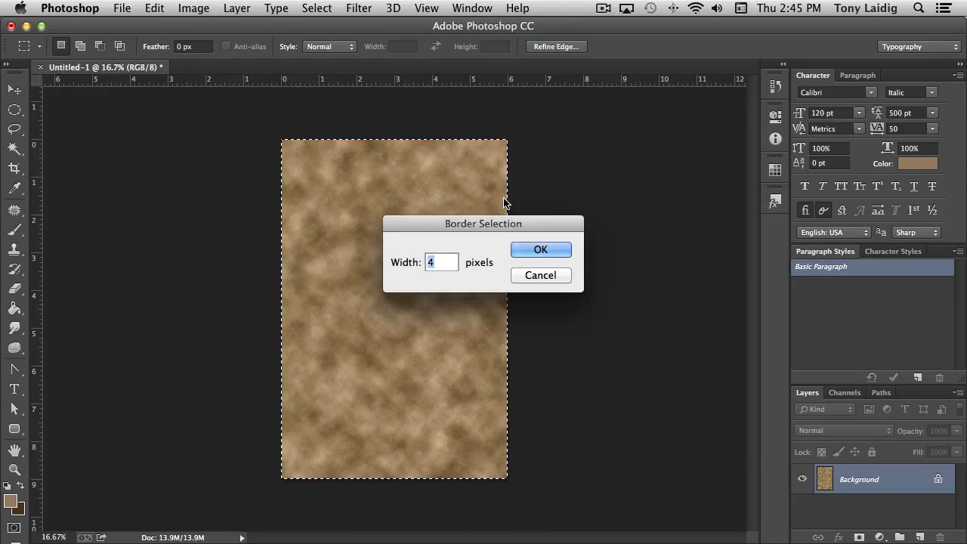
pyautogui.write('200')
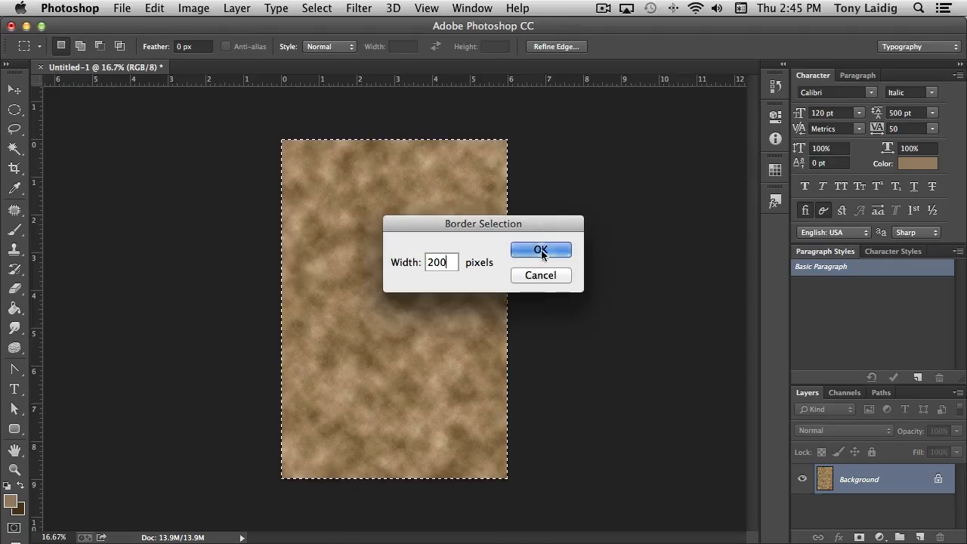
pyautogui.click(541, 251)
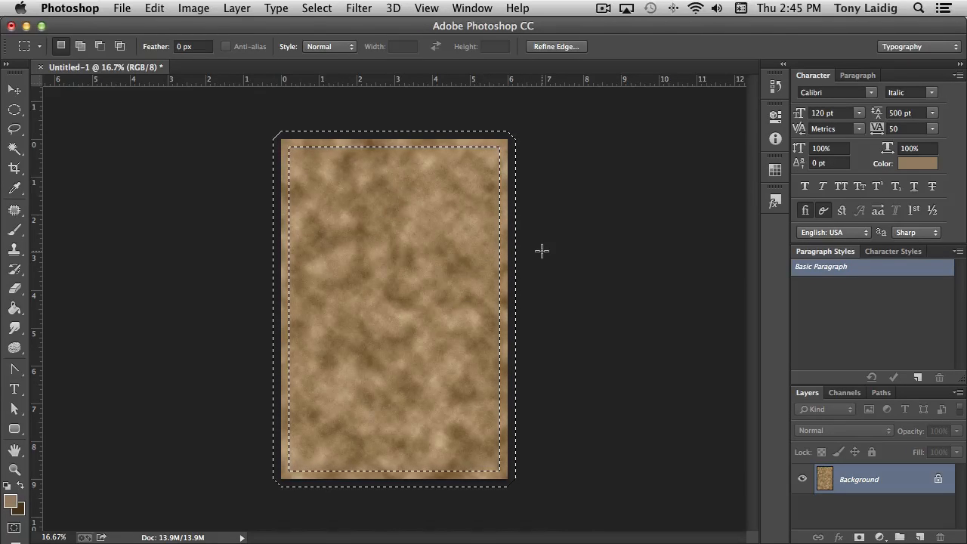
# Feather the border selection with a radius of 100 pixels
pyautogui.click(316, 9)
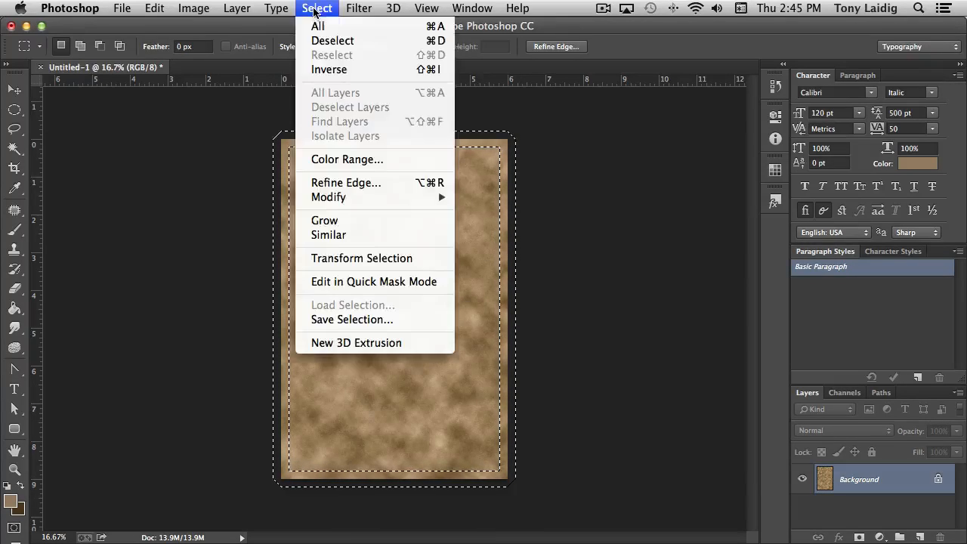
pyautogui.moveTo(370, 199)
pyautogui.click(516, 256)
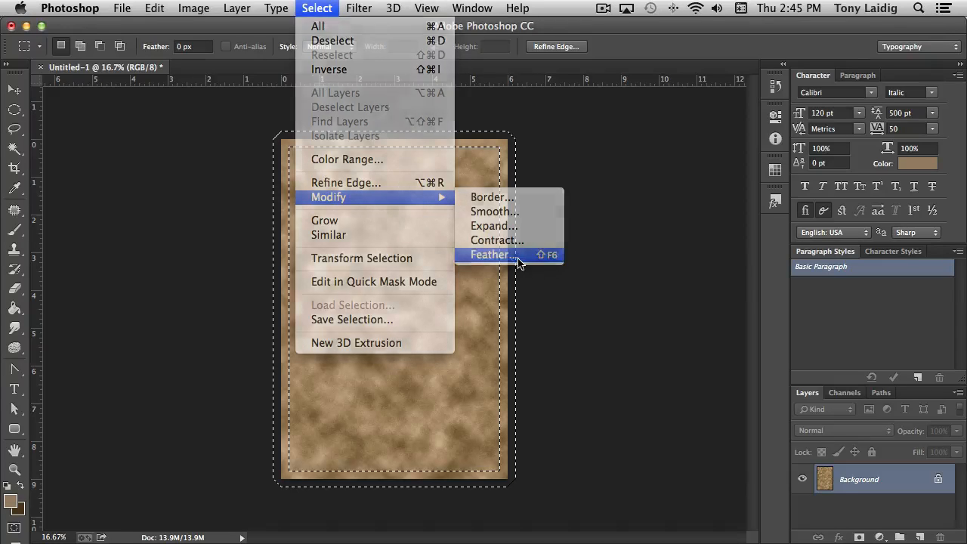
pyautogui.write('100')
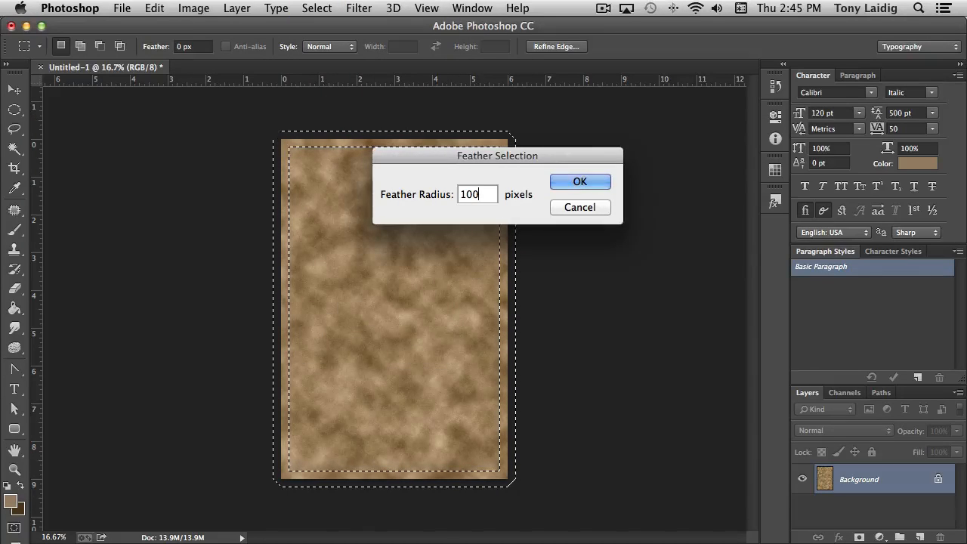
pyautogui.click(585, 182)
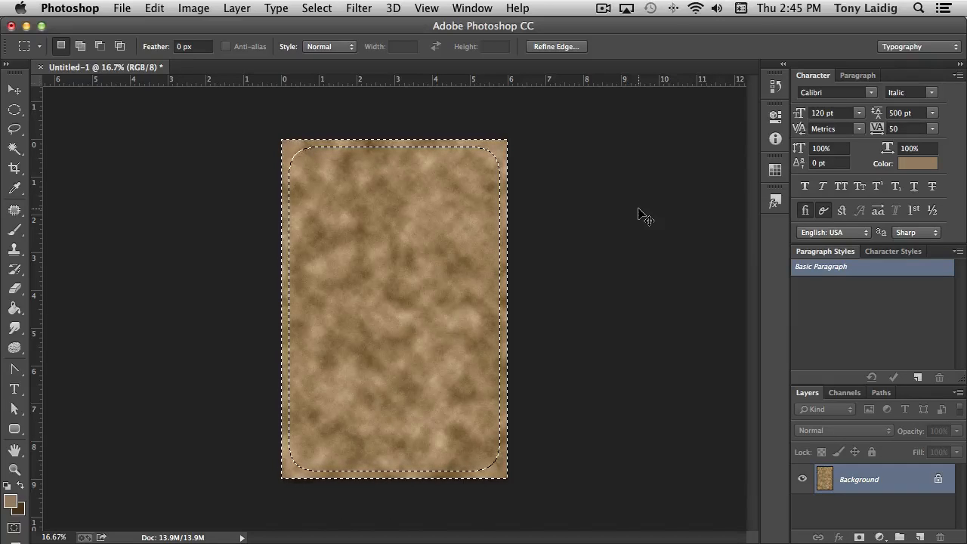
# Hide the selection outline and darken the border area with Levels, setting the midtones to 0.38
pyautogui.press('super+h')
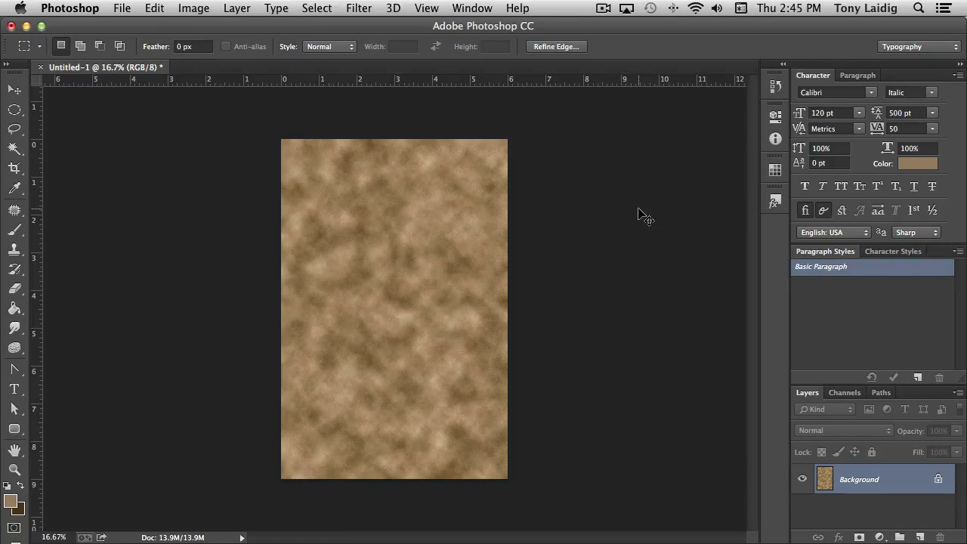
pyautogui.press('super+l')
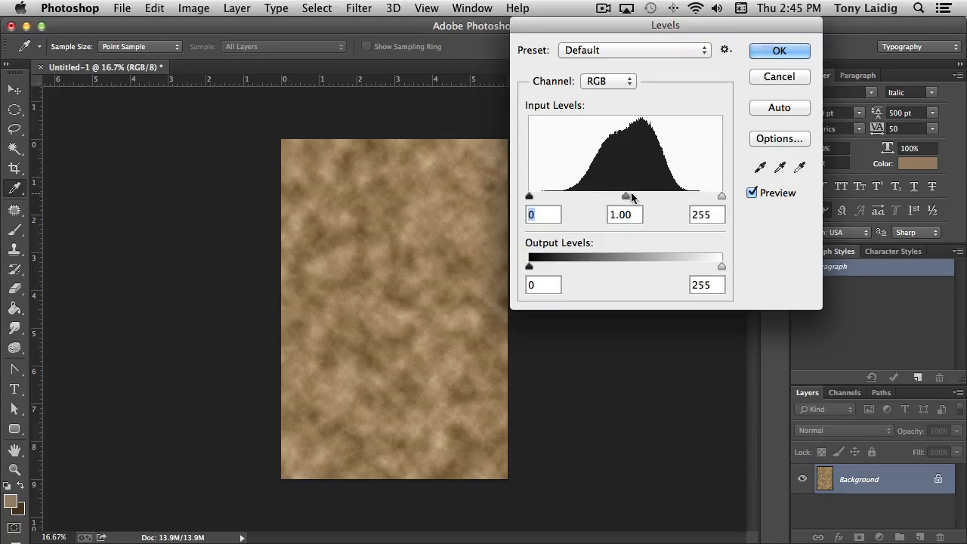
pyautogui.moveTo(626, 197); pyautogui.dragTo(676, 199)
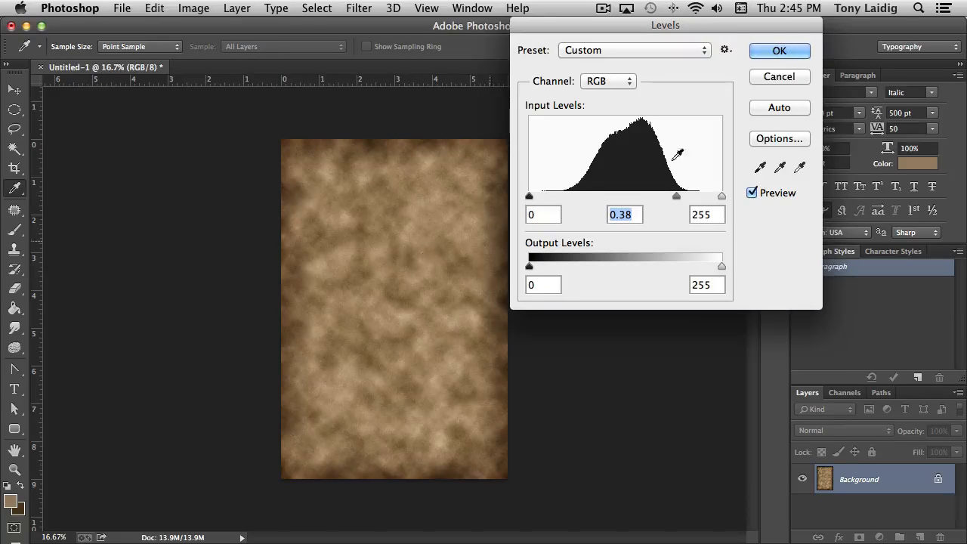
pyautogui.click(779, 50)
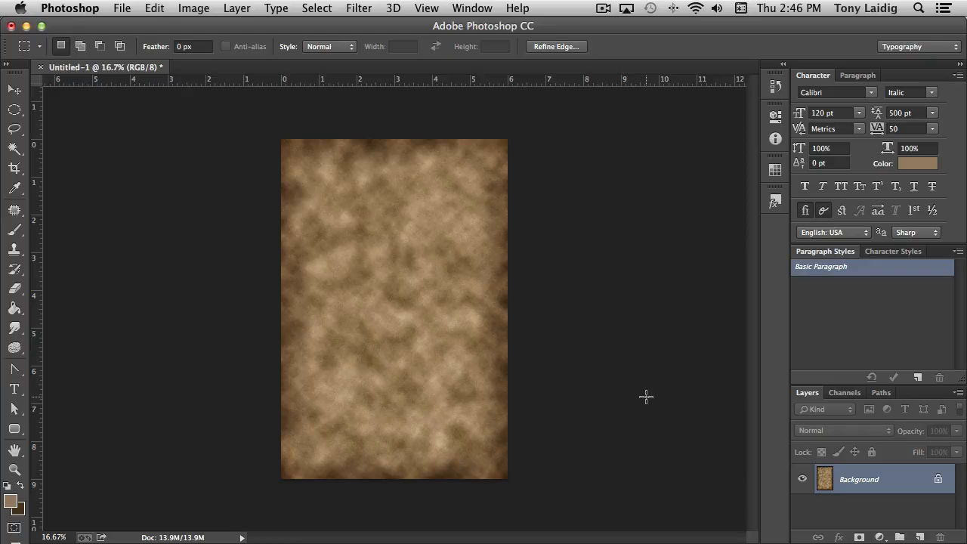
pyautogui.press('super+u')
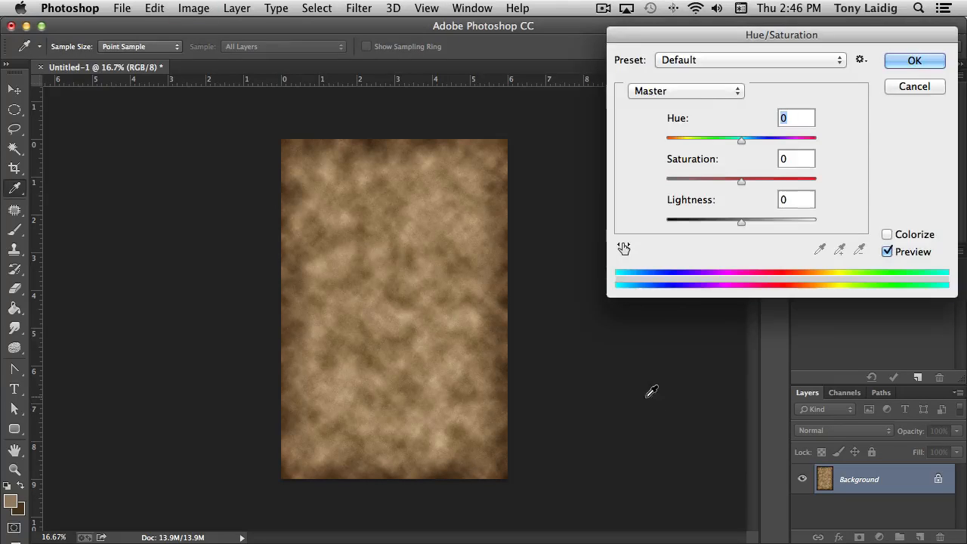
pyautogui.moveTo(741, 145)
pyautogui.mouseDown()
pyautogui.moveTo(719, 146)
pyautogui.moveTo(748, 145)
pyautogui.mouseUp()
pyautogui.click(913, 86)
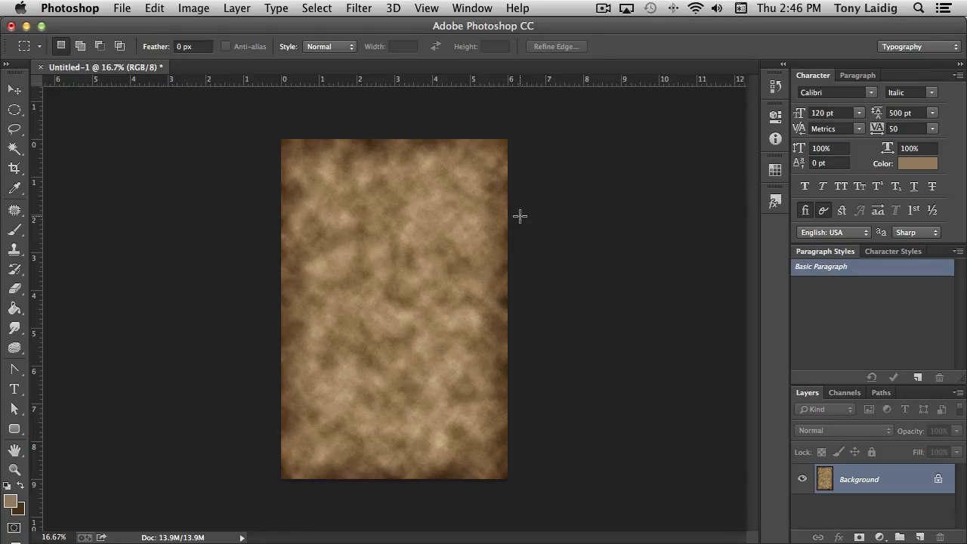
pyautogui.press('super+u')
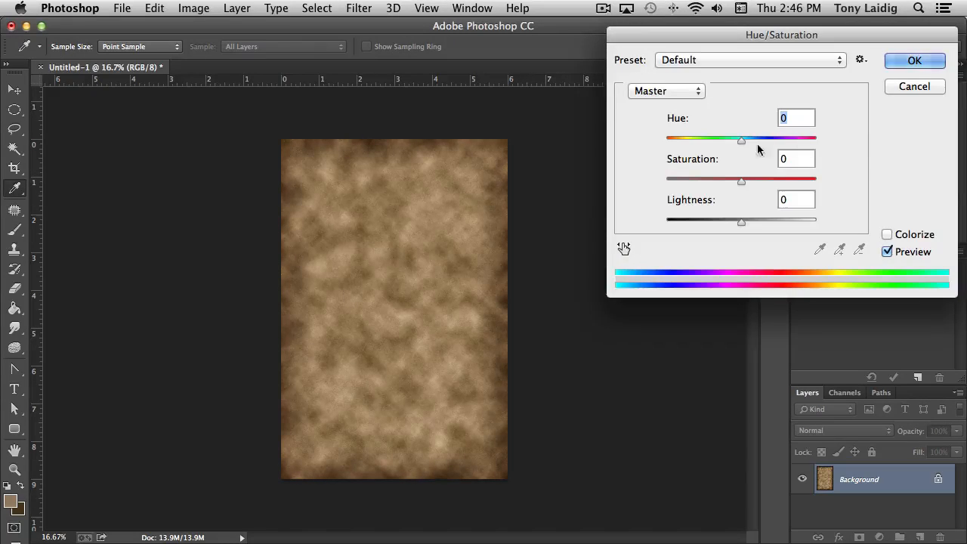
pyautogui.moveTo(743, 143)
pyautogui.mouseDown()
pyautogui.moveTo(725, 143)
pyautogui.moveTo(780, 142)
pyautogui.moveTo(689, 146)
pyautogui.moveTo(762, 145)
pyautogui.moveTo(742, 146)
pyautogui.mouseUp()
pyautogui.click(914, 86)
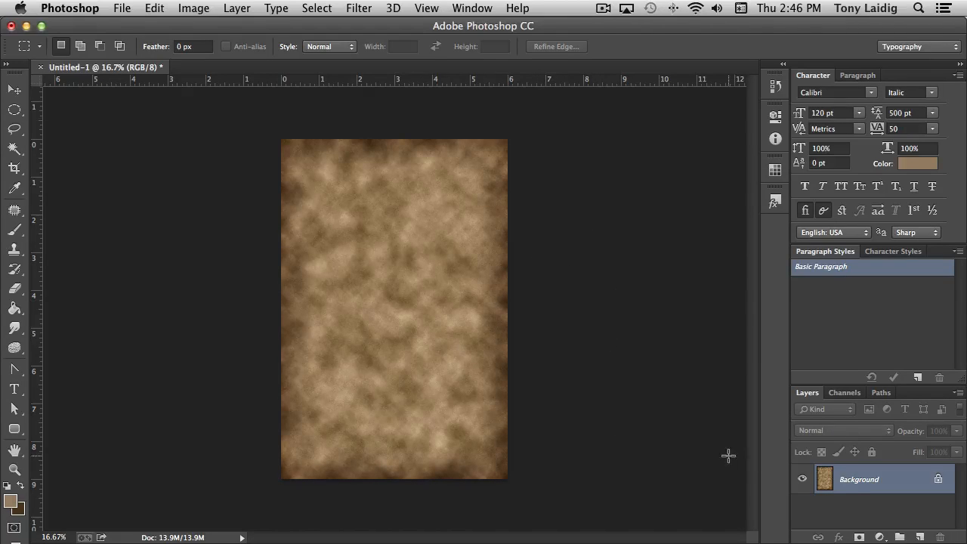
# Duplicate the Background layer and apply Motion Blur to the copy with a 90° angle and a 2000-pixel distance
pyautogui.moveTo(824, 481); pyautogui.dragTo(919, 535)
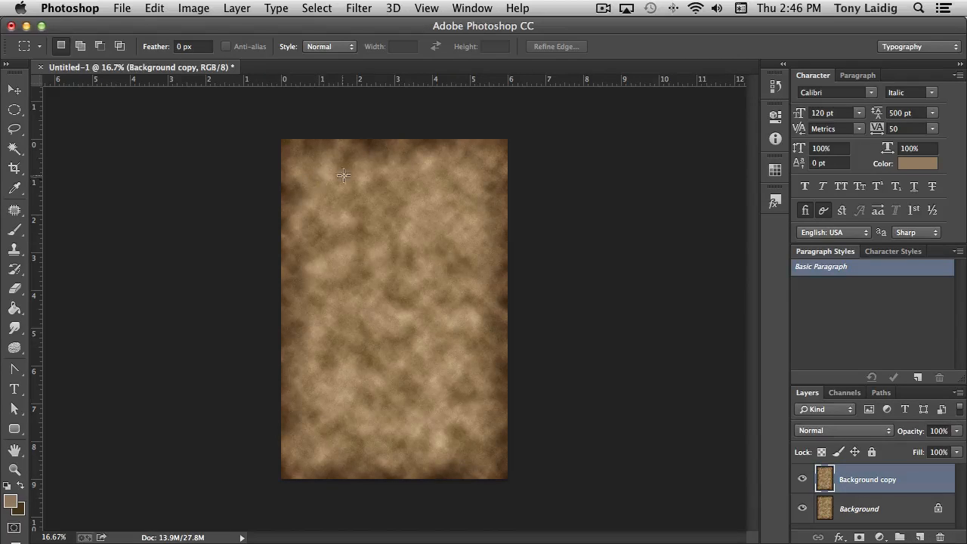
pyautogui.click(358, 9)
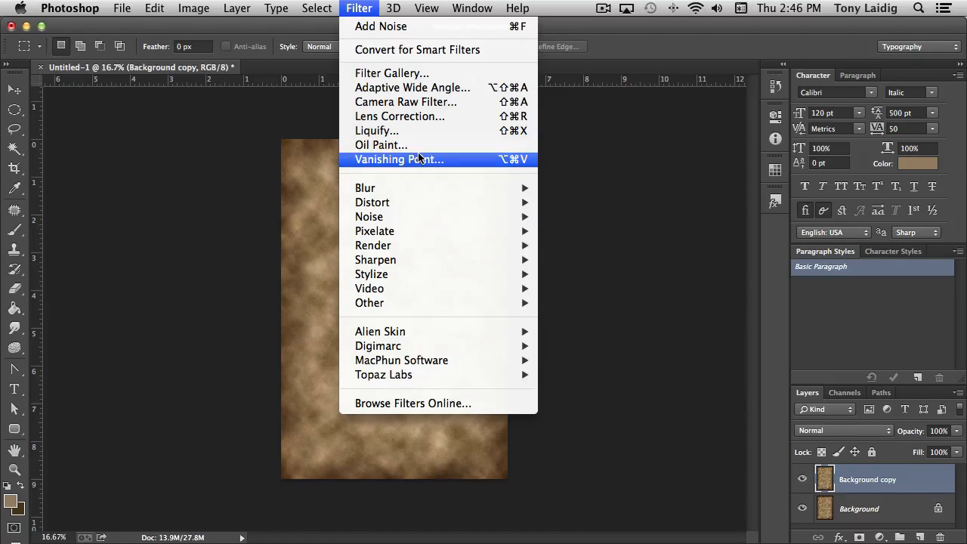
pyautogui.moveTo(507, 192)
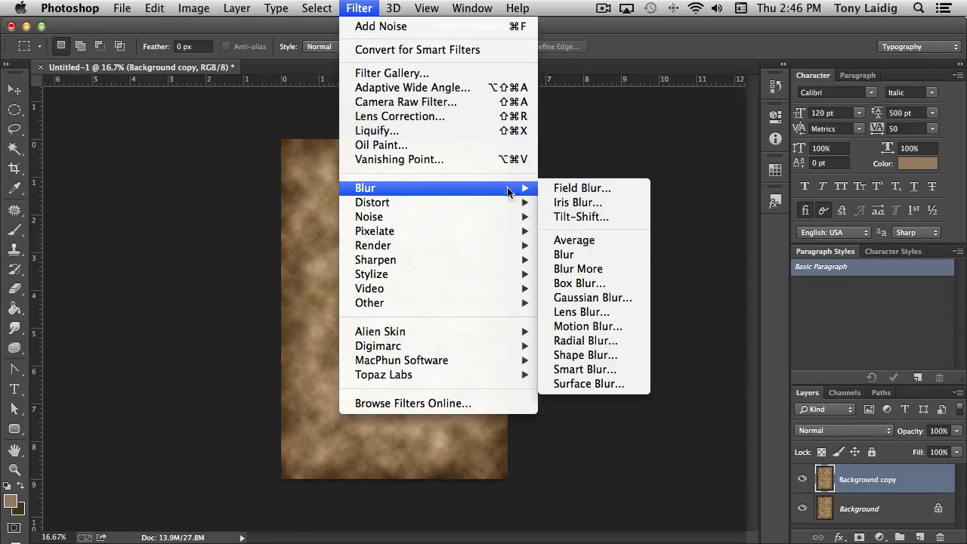
pyautogui.click(607, 326)
pyautogui.click(501, 330)
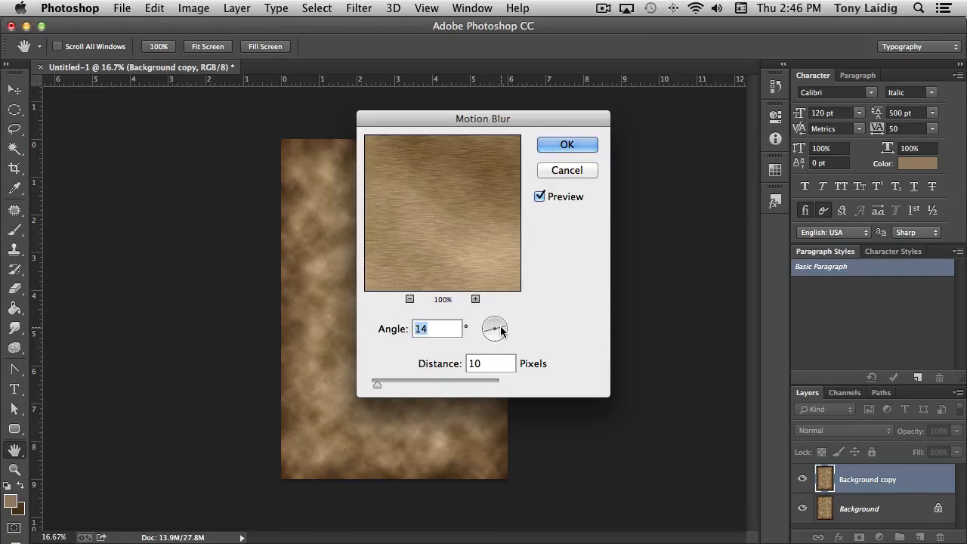
pyautogui.write('90')
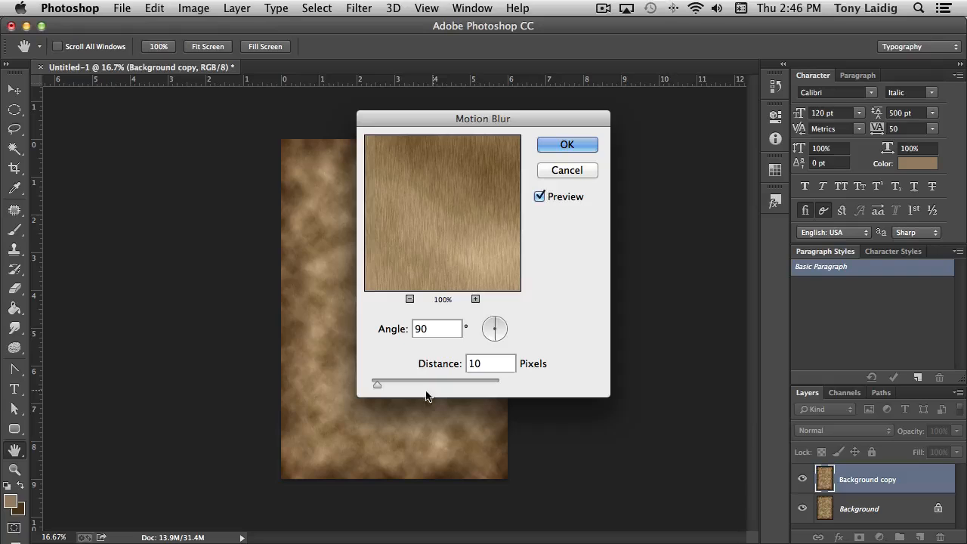
pyautogui.moveTo(377, 384); pyautogui.dragTo(520, 390)
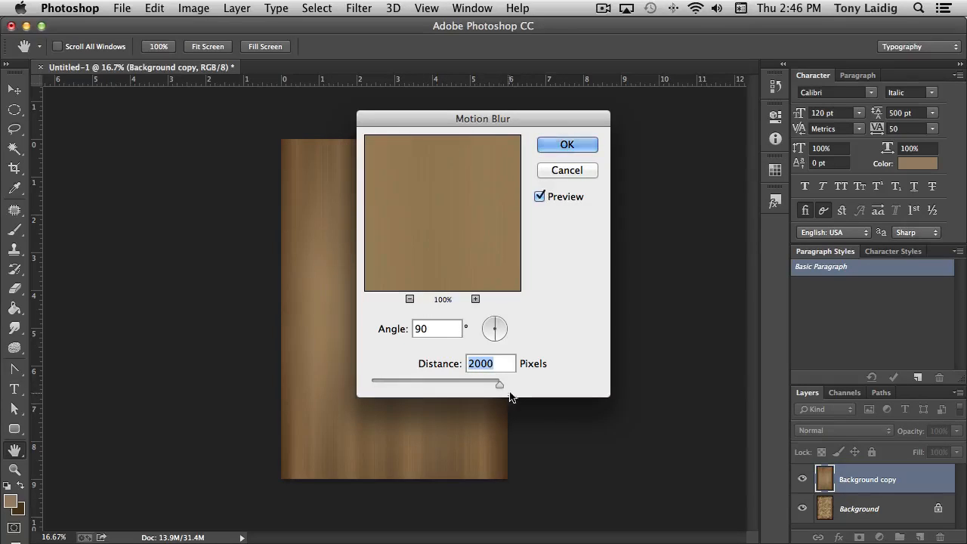
pyautogui.click(568, 145)
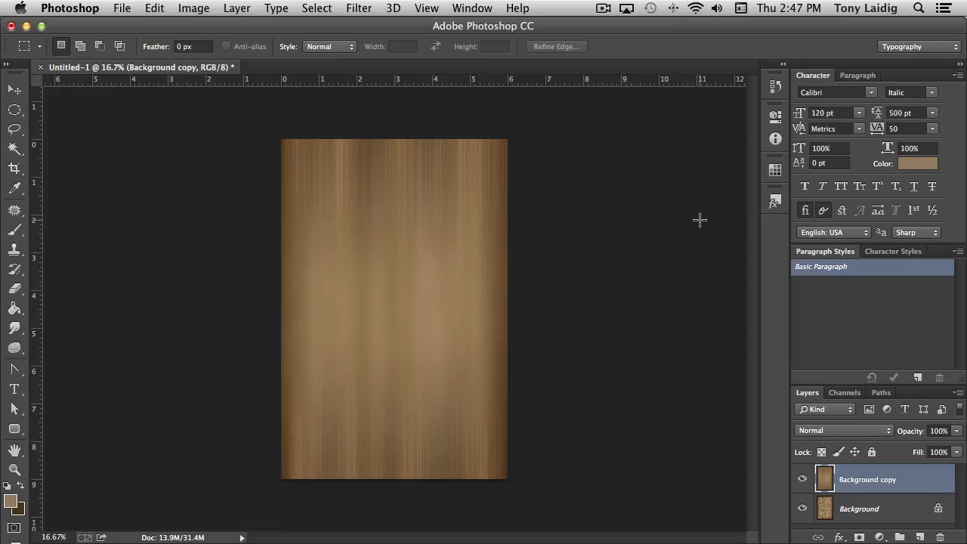
# Add 23.62% uniform, monochromatic noise to the blurred Background copy layer
pyautogui.click(358, 9)
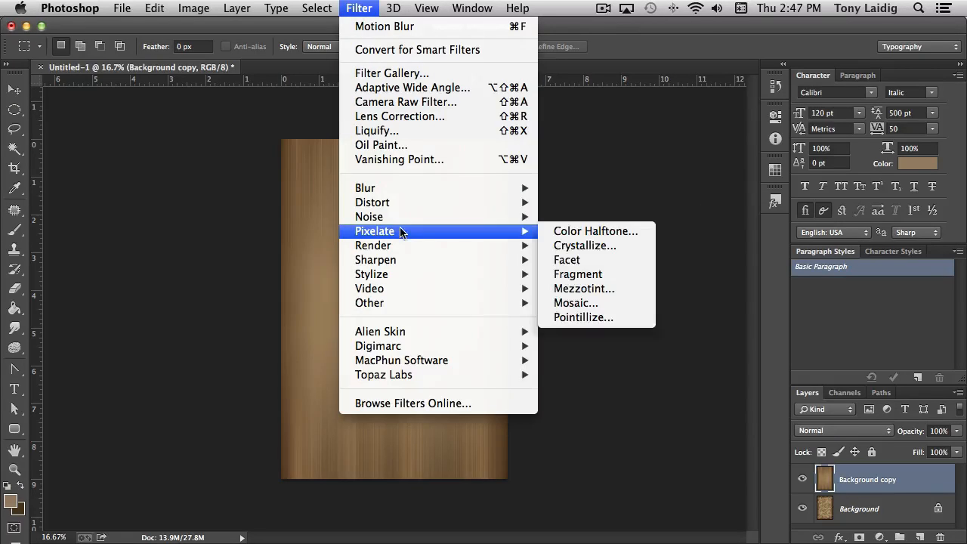
pyautogui.moveTo(401, 218)
pyautogui.click(583, 217)
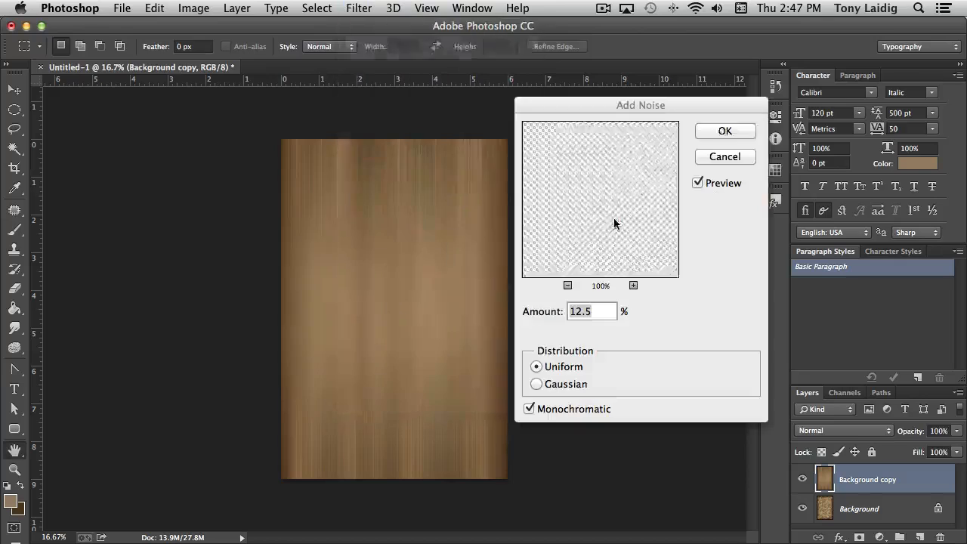
pyautogui.moveTo(533, 333); pyautogui.dragTo(536, 336)
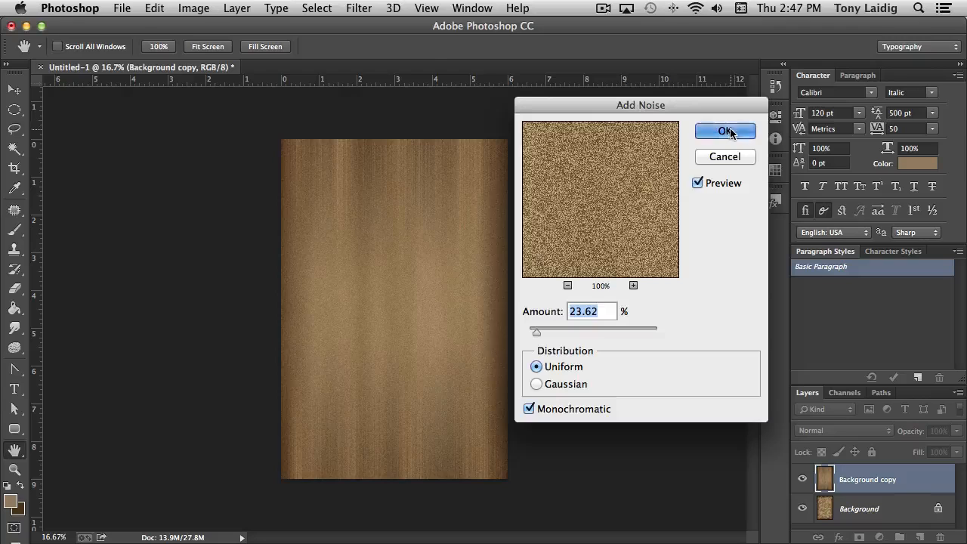
pyautogui.click(726, 132)
# Motion-blur the added noise at a 90° angle with a distance of 2000 pixels
pyautogui.click(359, 8)
pyautogui.moveTo(428, 190)
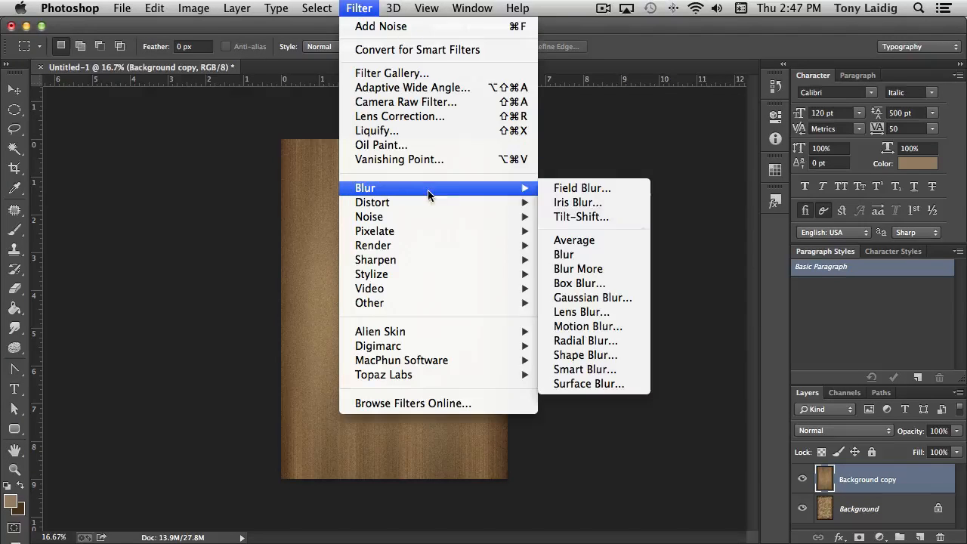
pyautogui.click(594, 326)
pyautogui.click(582, 151)
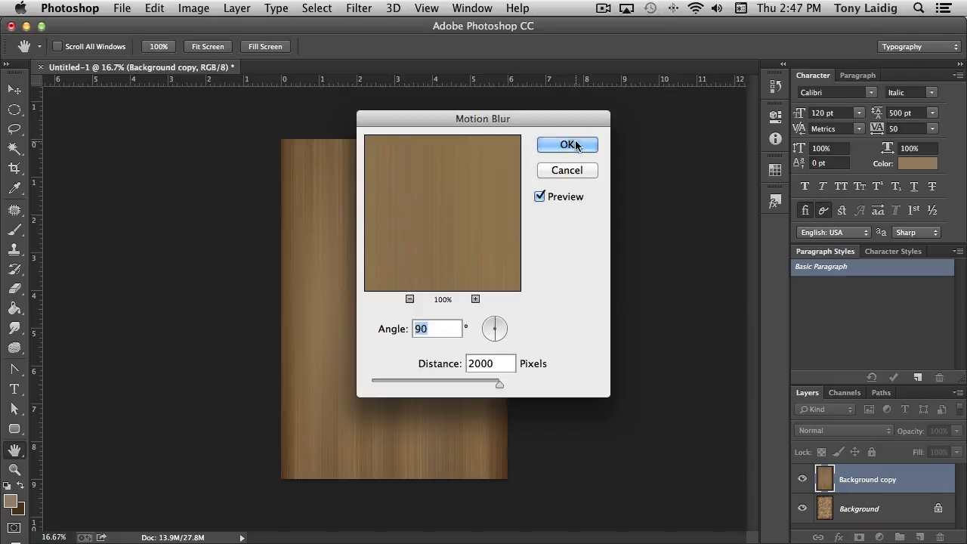
# Reapply the last Motion Blur filter two more times to the Background copy layer
pyautogui.click(357, 8)
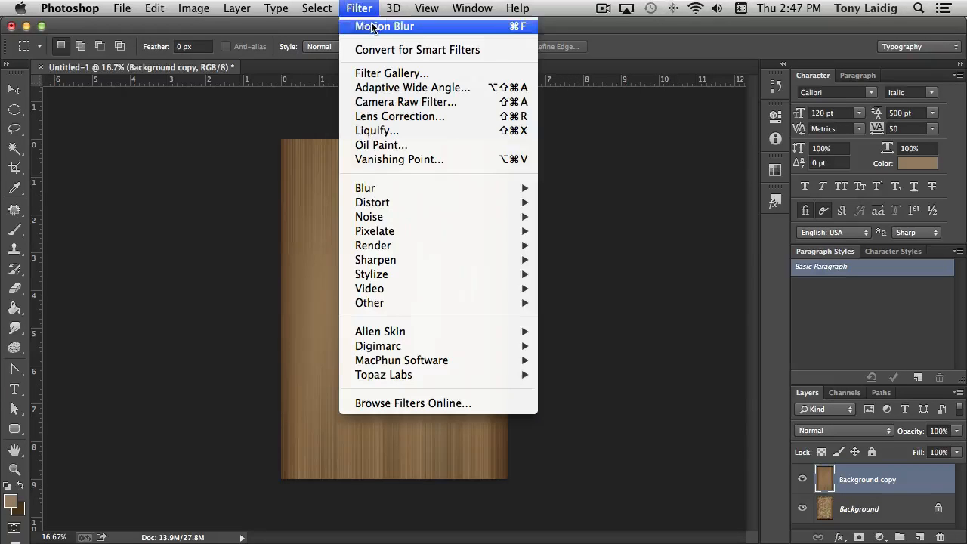
pyautogui.click(372, 28)
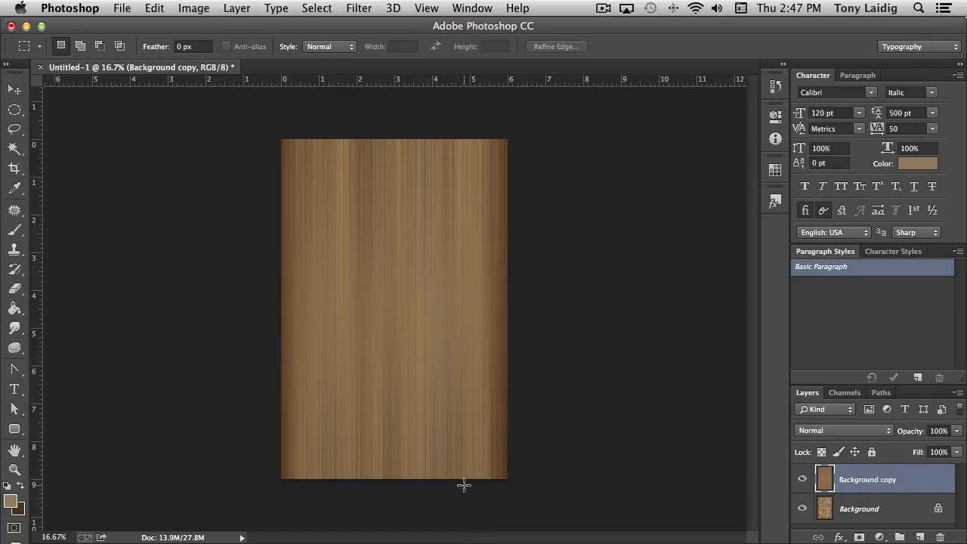
pyautogui.click(359, 8)
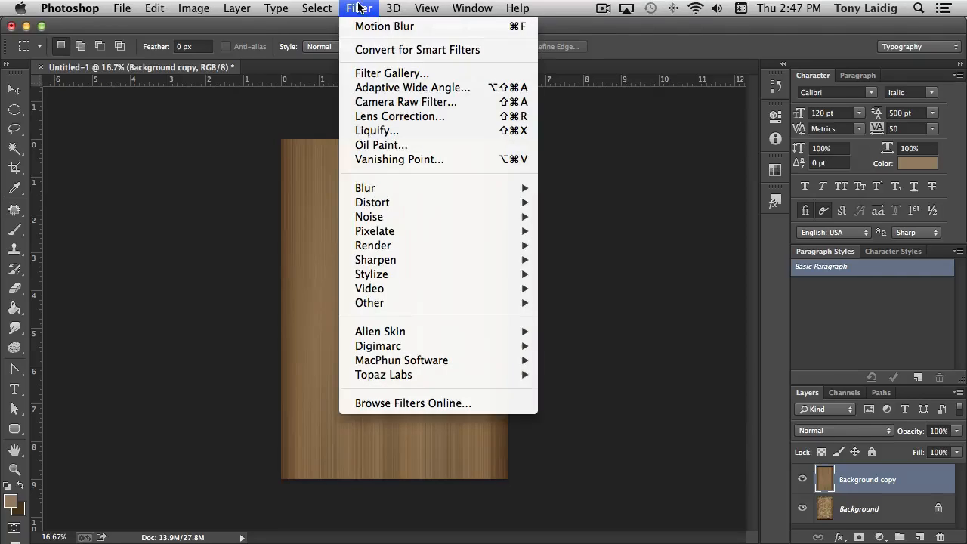
pyautogui.click(358, 27)
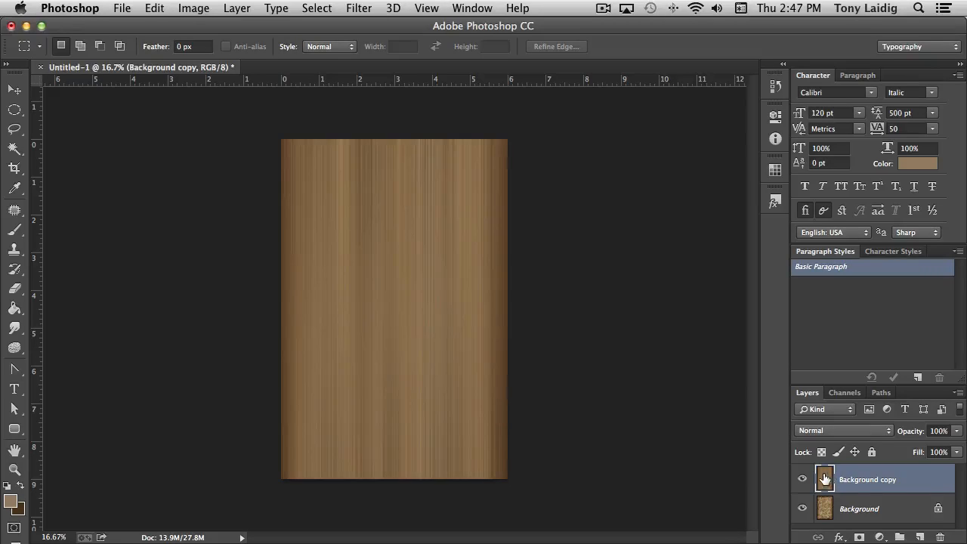
# Duplicate the streaked Background copy layer and hide the new duplicate
pyautogui.moveTo(826, 477); pyautogui.dragTo(919, 536)
pyautogui.click(802, 479)
# Lower the opacity of the Background copy layer to 82%
pyautogui.scroll(-1, 875, 493)
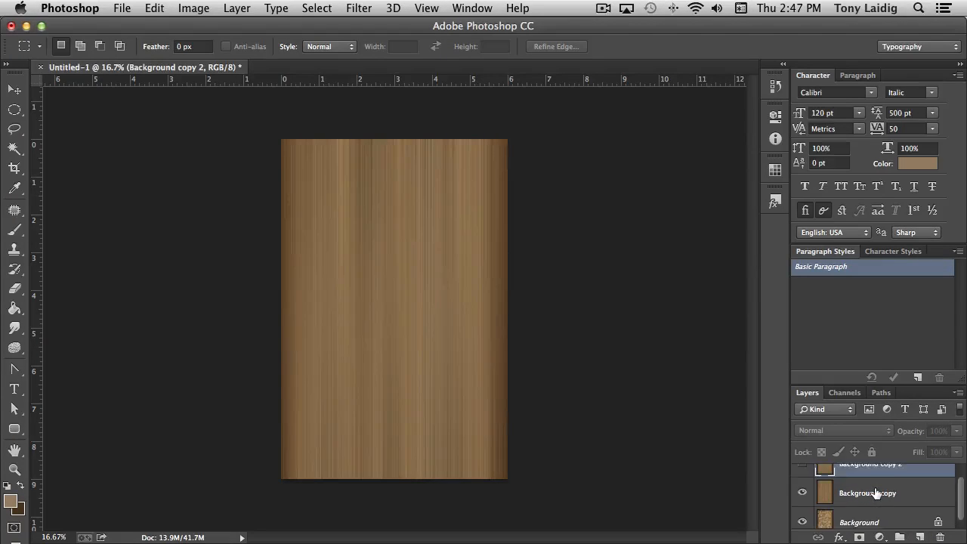
pyautogui.scroll(-1, 874, 493)
pyautogui.click(858, 488)
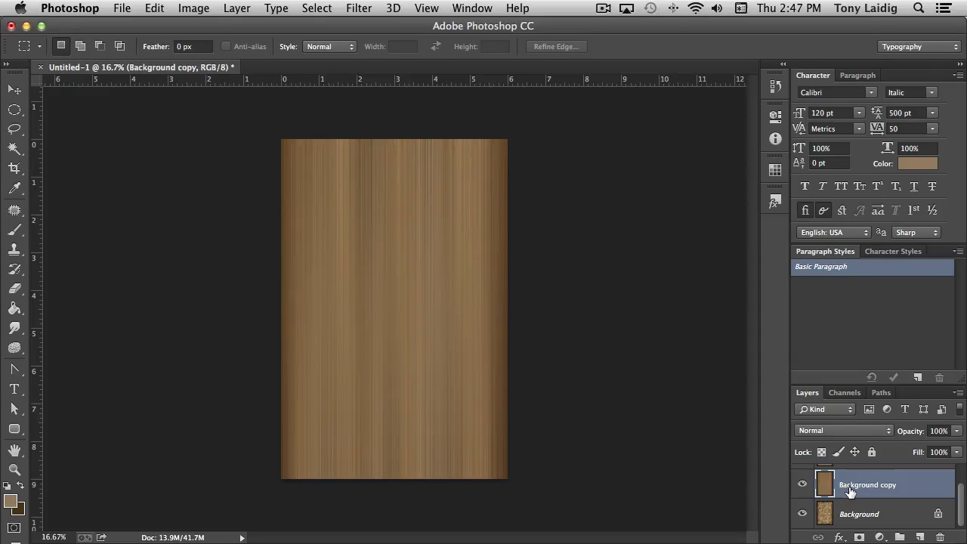
pyautogui.click(957, 430)
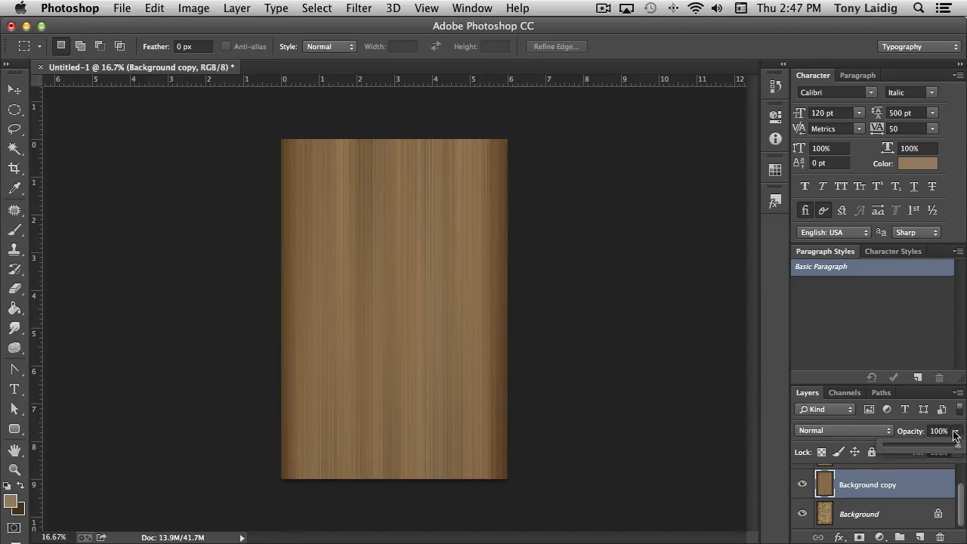
pyautogui.moveTo(957, 446); pyautogui.dragTo(941, 451)
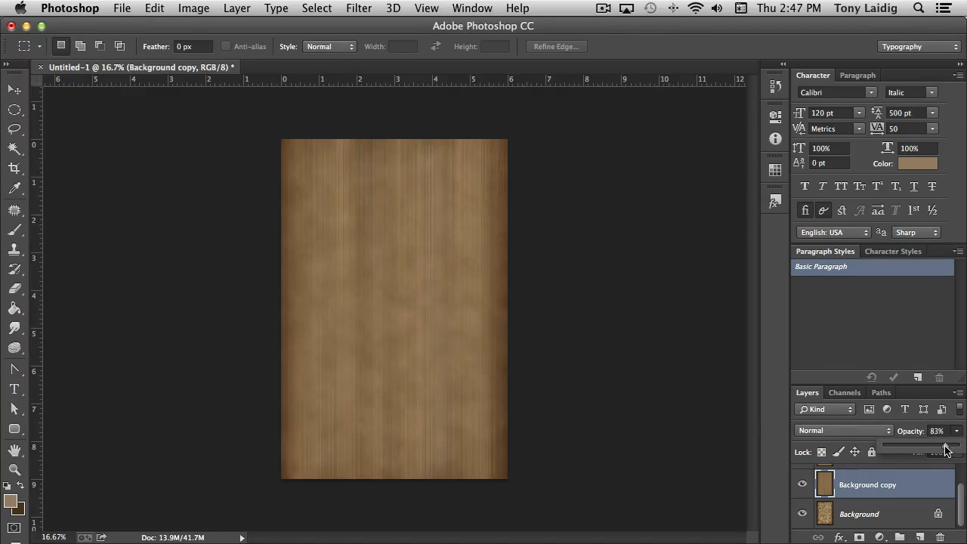
pyautogui.click(910, 428)
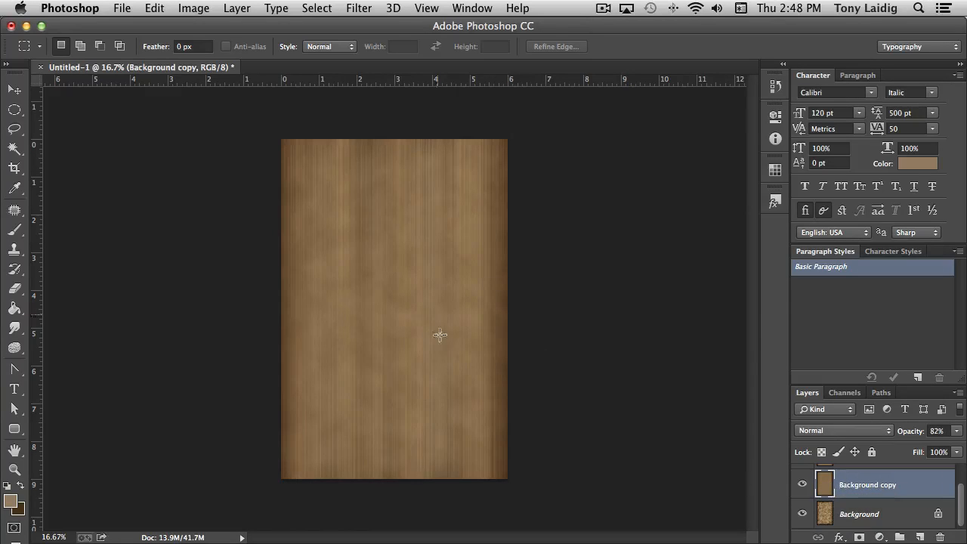
# Raise the contrast of the Background copy layer to 43 with Brightness/Contrast
pyautogui.click(193, 7)
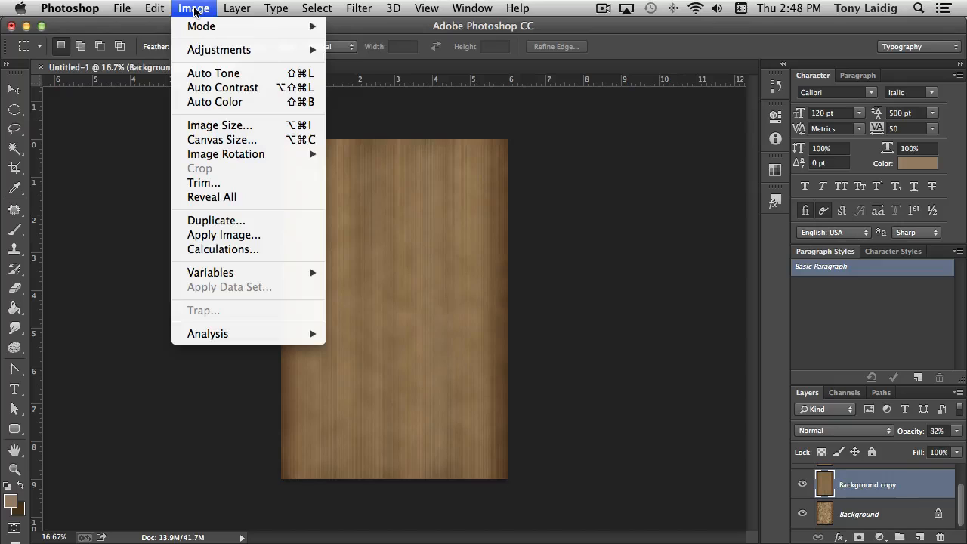
pyautogui.moveTo(198, 52)
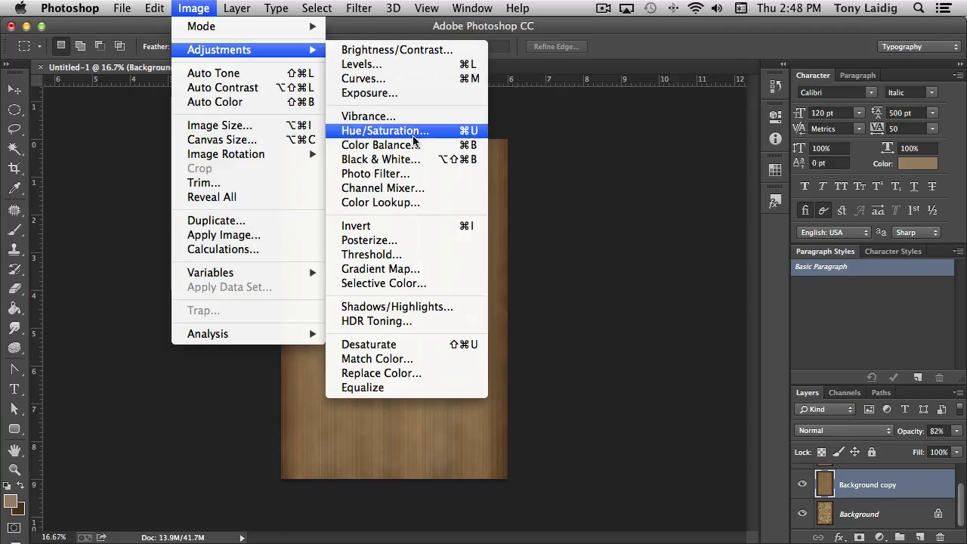
pyautogui.click(412, 49)
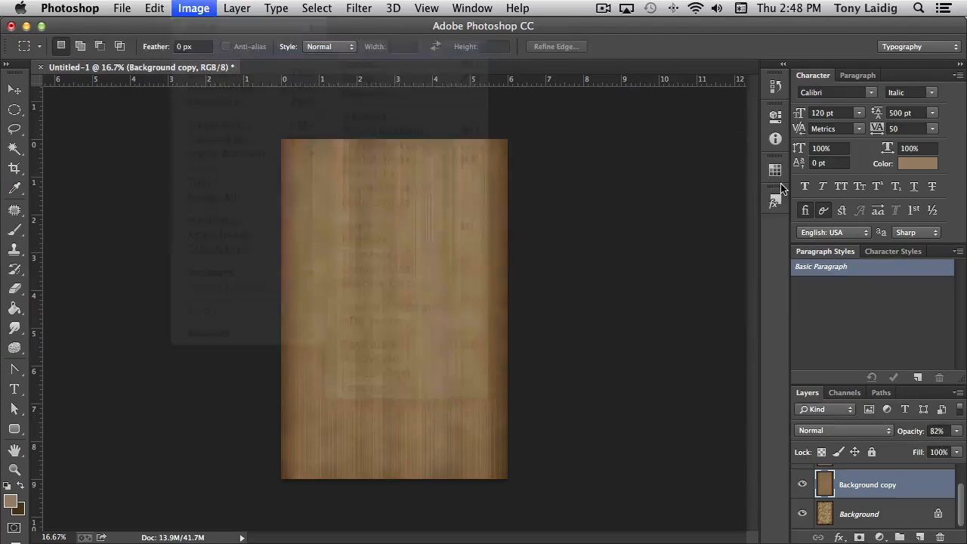
pyautogui.moveTo(601, 232); pyautogui.dragTo(632, 233)
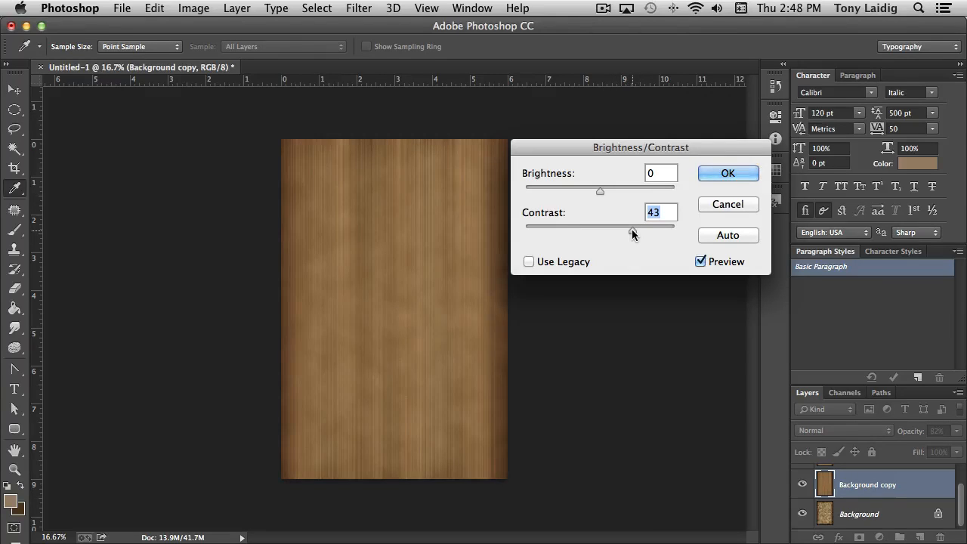
pyautogui.click(725, 173)
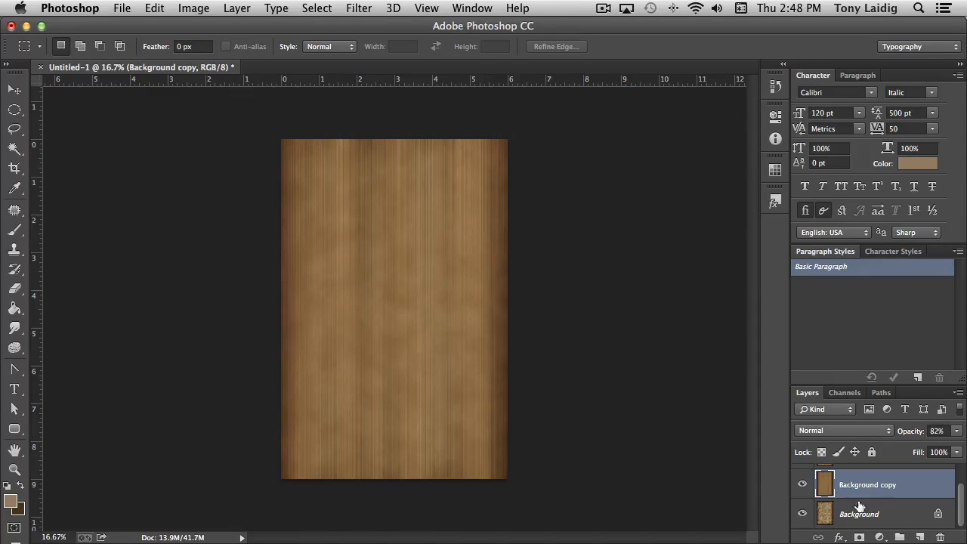
# Duplicate the Background layer and merge the duplicate with the Background copy layer
pyautogui.click(869, 515)
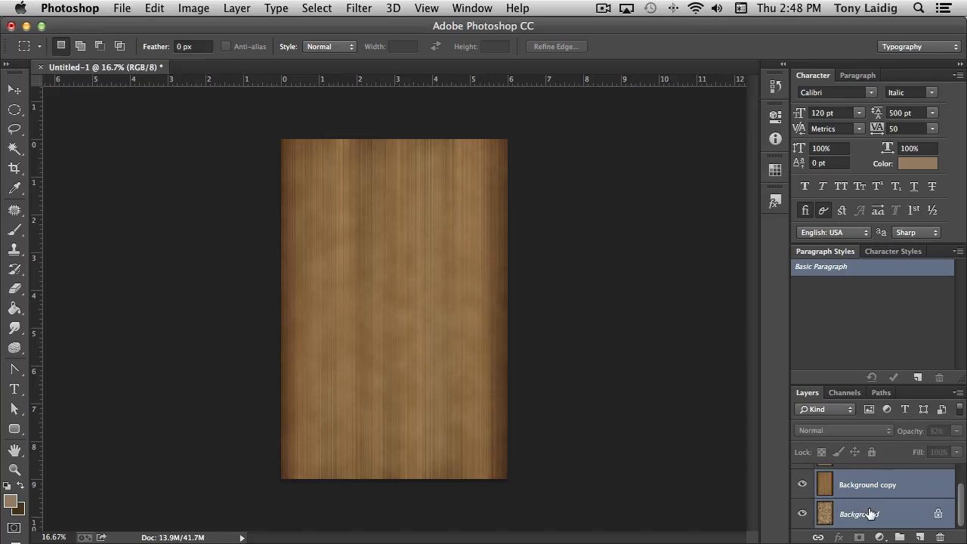
pyautogui.moveTo(859, 514); pyautogui.dragTo(919, 537)
pyautogui.keyDown('shift'); pyautogui.click(872, 487); pyautogui.keyUp('shift')
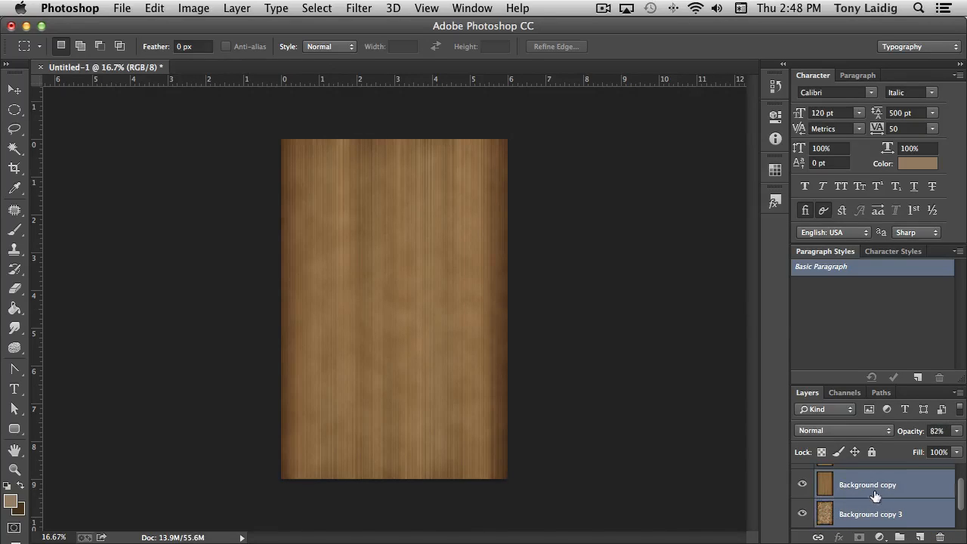
pyautogui.rightClick(872, 488)
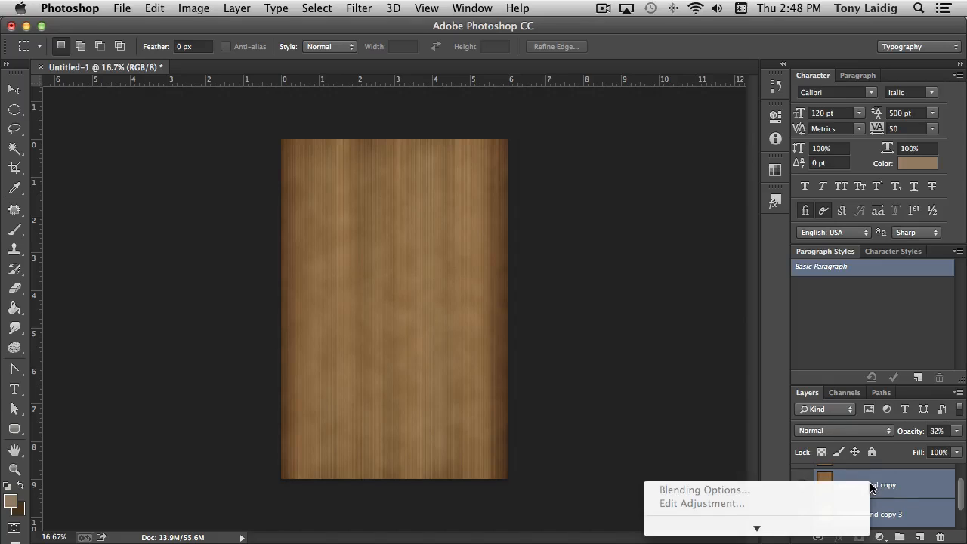
pyautogui.moveTo(758, 528)
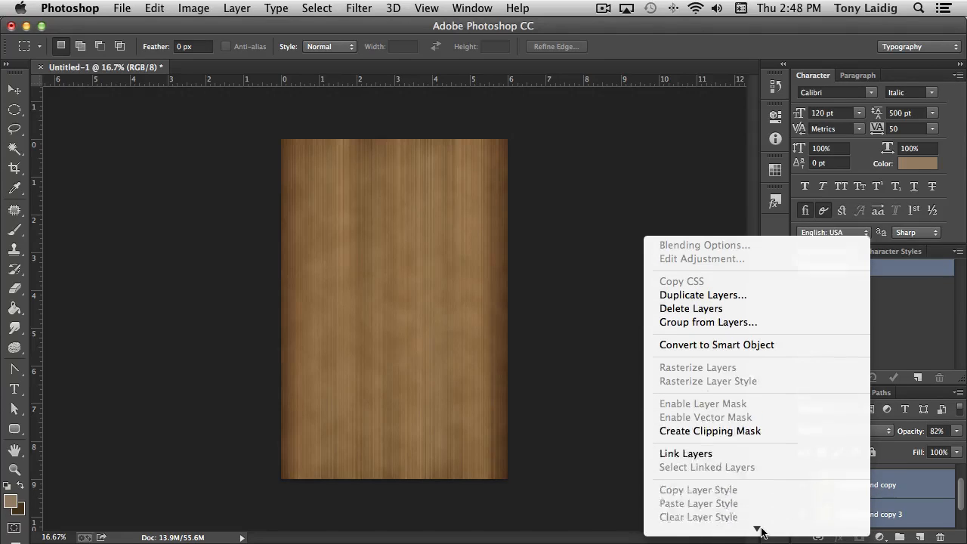
pyautogui.click(734, 397)
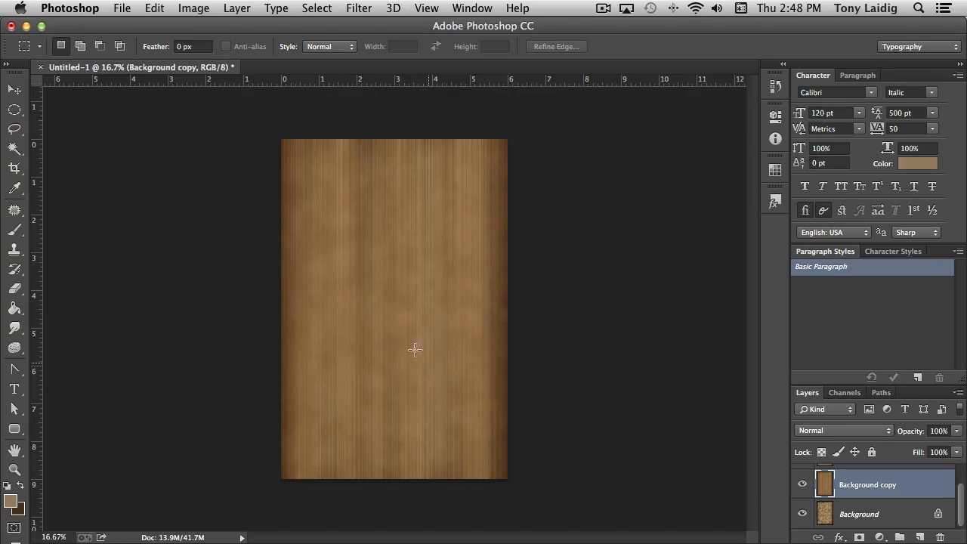
# Start a Wave distortion on the Background copy layer with a maximum wavelength of 425
pyautogui.click(358, 9)
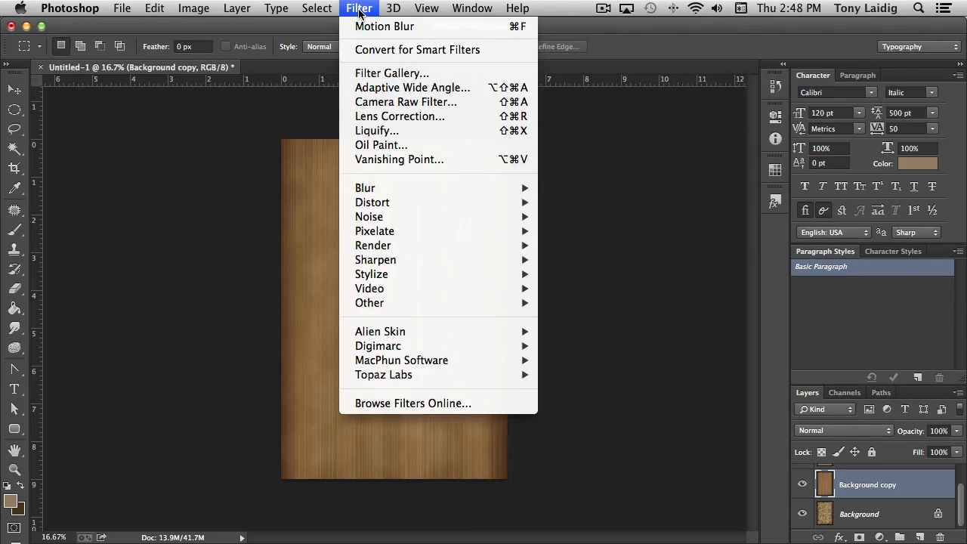
pyautogui.moveTo(406, 277)
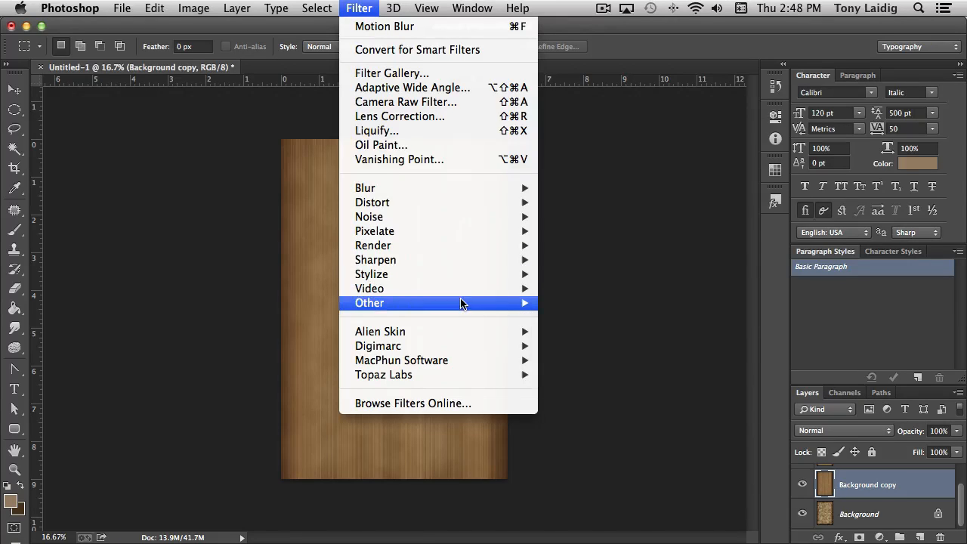
pyautogui.moveTo(448, 261)
pyautogui.moveTo(442, 232)
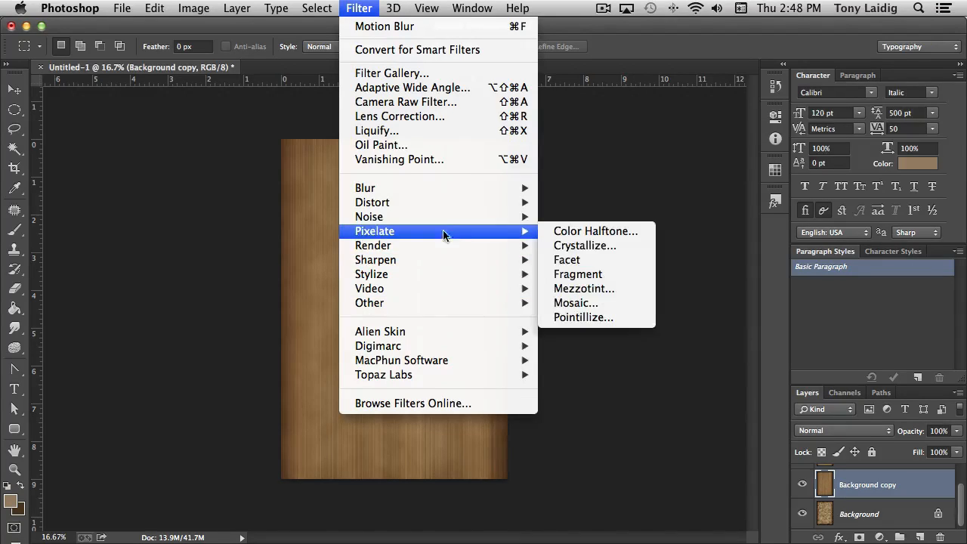
pyautogui.moveTo(442, 203)
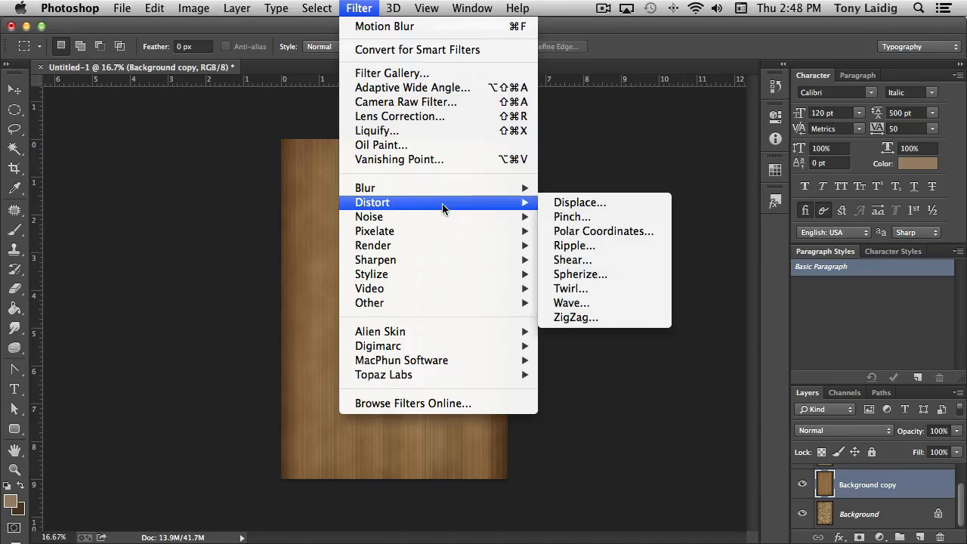
pyautogui.click(604, 308)
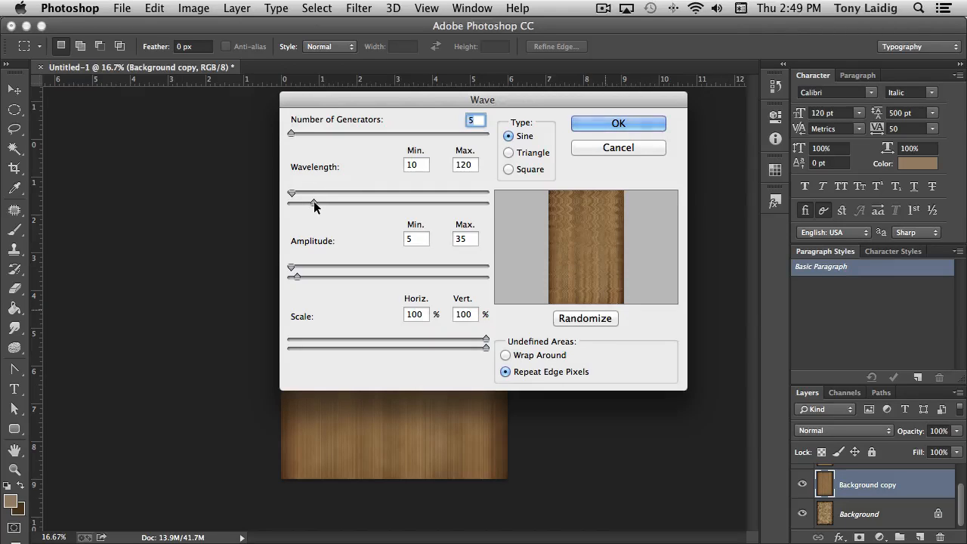
pyautogui.moveTo(314, 206); pyautogui.dragTo(373, 210)
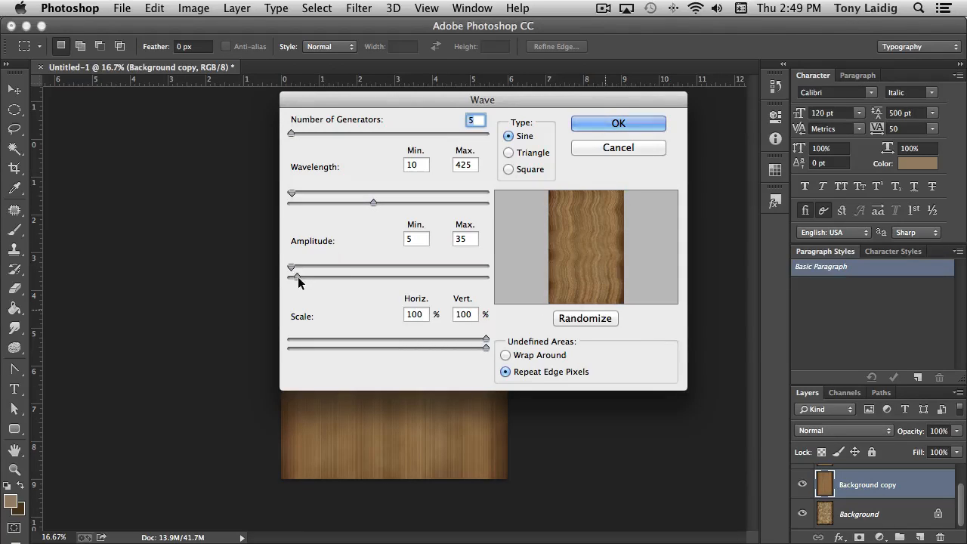
# Reduce the Wave distortion to 1 generator with lower amplitude and scale, and apply it to the wood grain
pyautogui.moveTo(299, 282)
pyautogui.mouseDown()
pyautogui.moveTo(308, 279)
pyautogui.moveTo(294, 273)
pyautogui.mouseUp()
pyautogui.moveTo(292, 136); pyautogui.dragTo(290, 135)
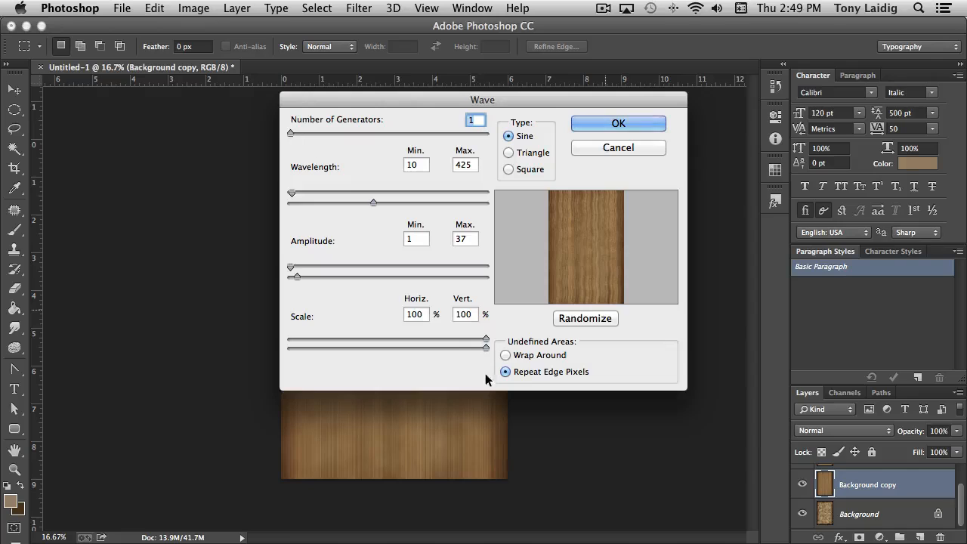
pyautogui.moveTo(485, 348); pyautogui.dragTo(420, 347)
pyautogui.moveTo(422, 347)
pyautogui.mouseDown()
pyautogui.moveTo(486, 348)
pyautogui.moveTo(422, 338)
pyautogui.mouseUp()
pyautogui.moveTo(296, 277)
pyautogui.mouseDown()
pyautogui.moveTo(320, 277)
pyautogui.moveTo(290, 272)
pyautogui.mouseUp()
pyautogui.click(618, 123)
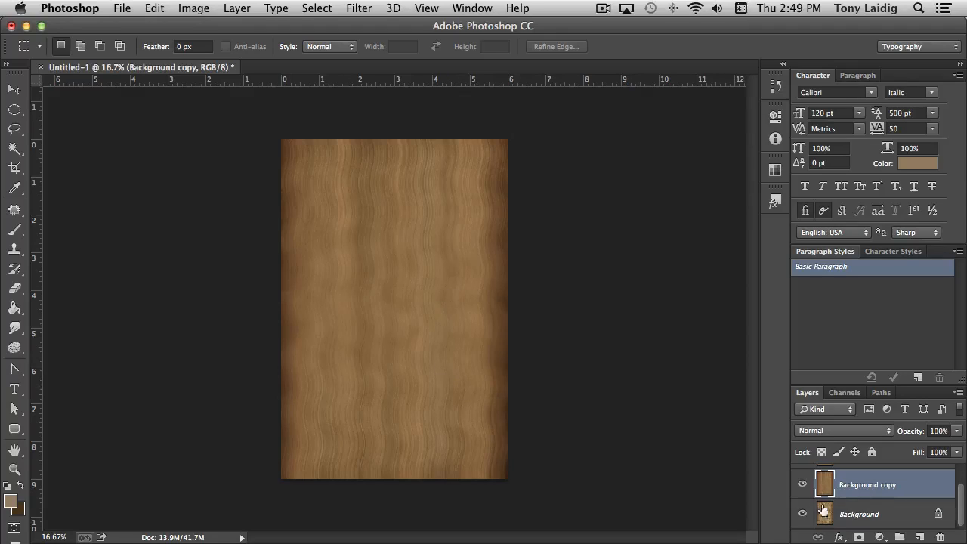
# Duplicate the wavy Background copy layer and apply Emboss to the duplicate with a height of 23 pixels
pyautogui.moveTo(824, 484); pyautogui.dragTo(919, 536)
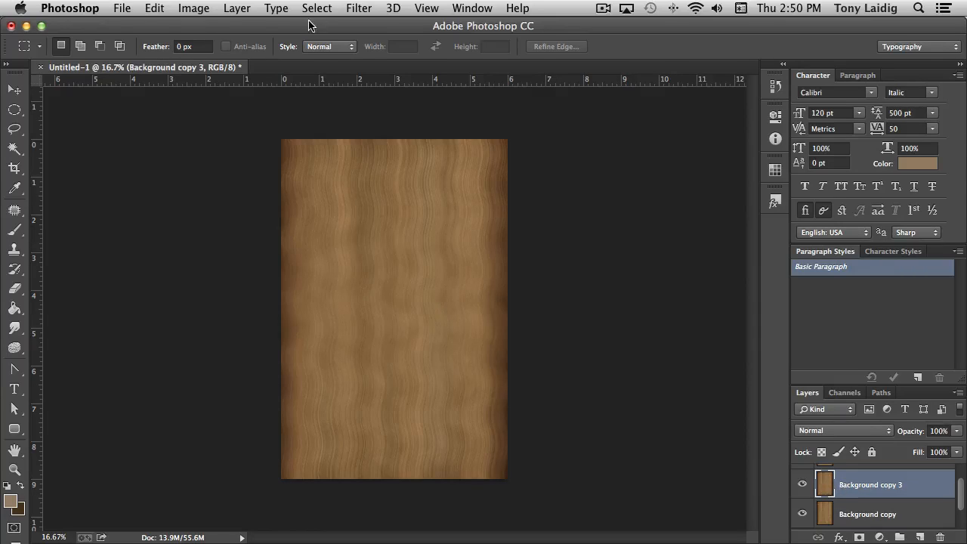
pyautogui.click(364, 10)
pyautogui.moveTo(454, 207)
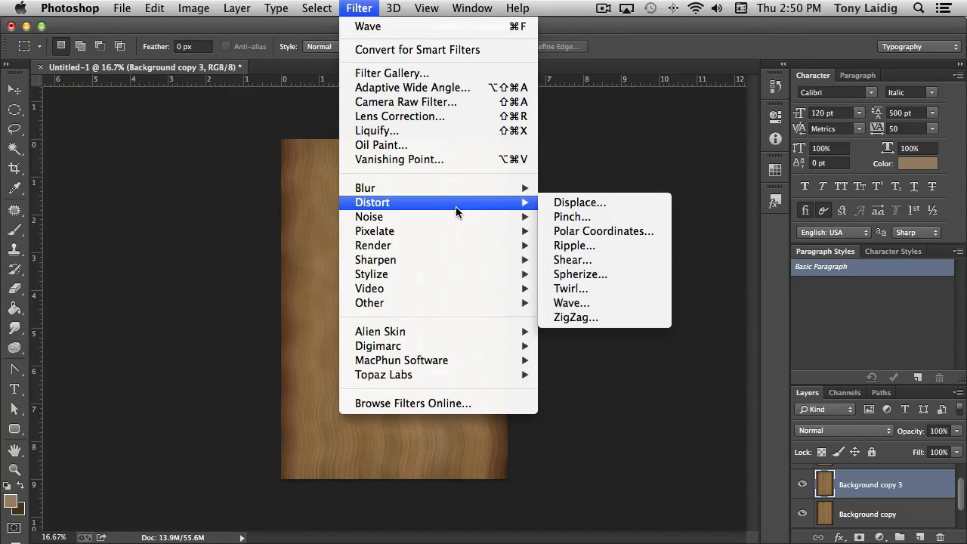
pyautogui.moveTo(437, 244)
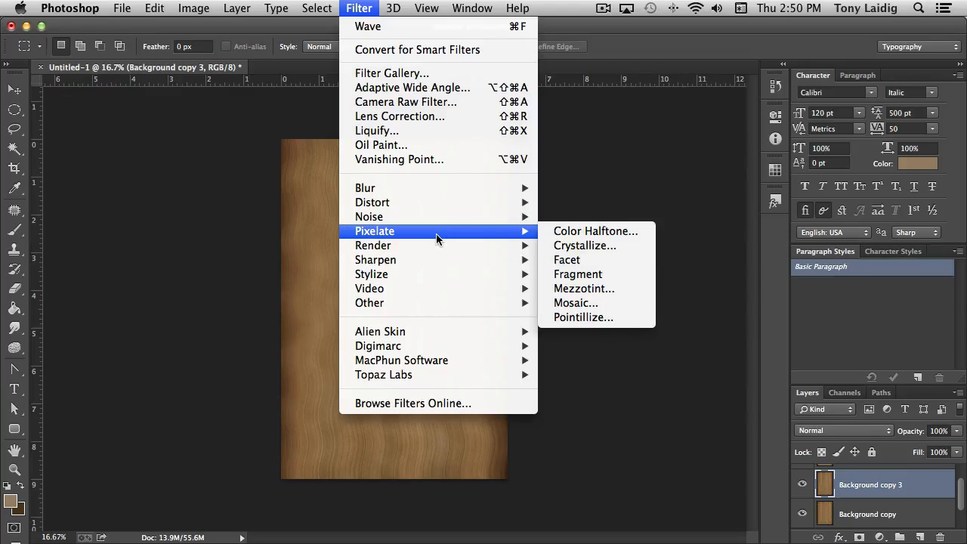
pyautogui.moveTo(420, 277)
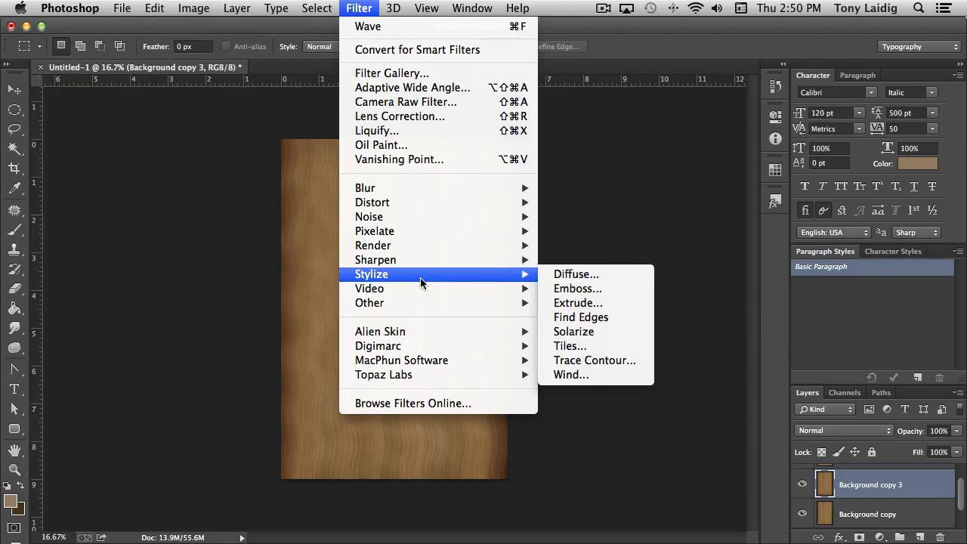
pyautogui.click(588, 291)
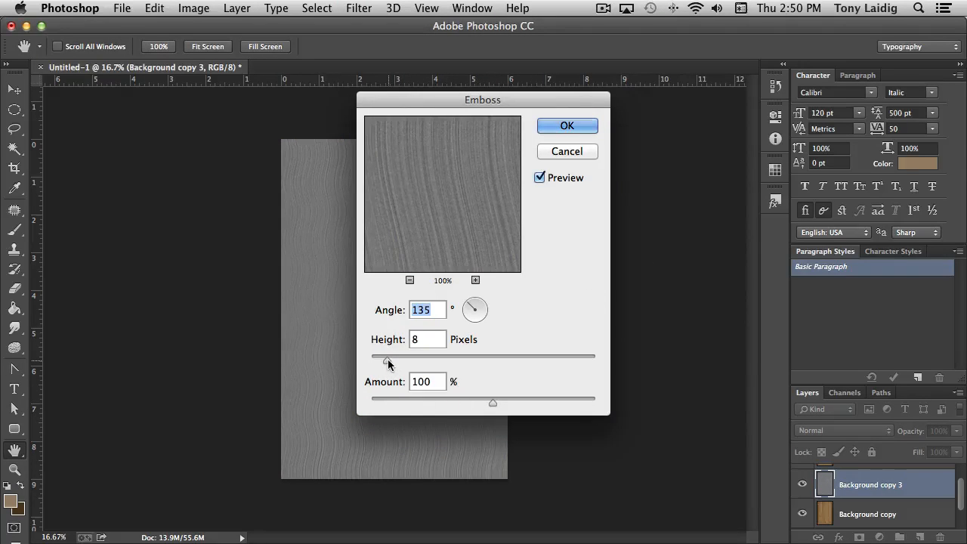
pyautogui.moveTo(388, 359); pyautogui.dragTo(421, 365)
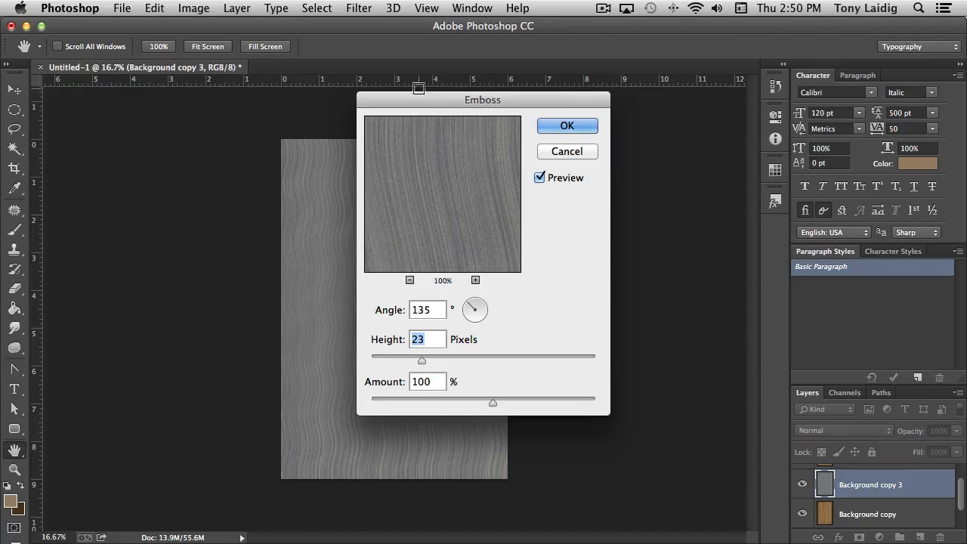
pyautogui.moveTo(415, 99); pyautogui.dragTo(591, 100)
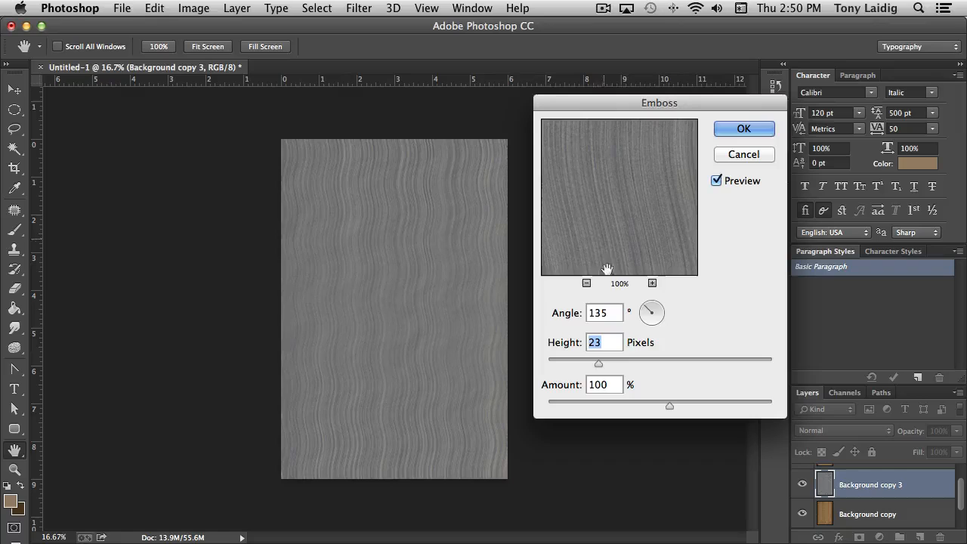
pyautogui.click(743, 129)
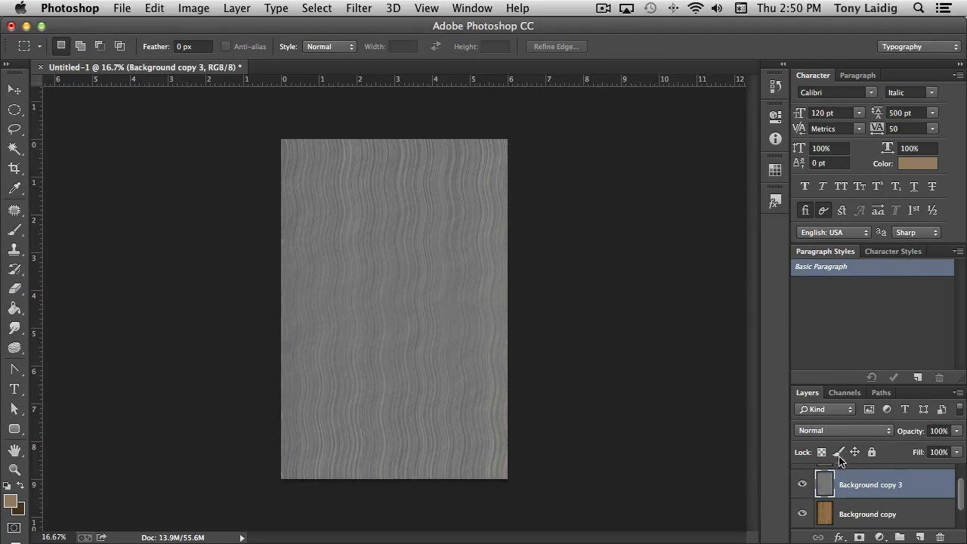
# Set the embossed layer's blend mode to Overlay
pyautogui.click(824, 433)
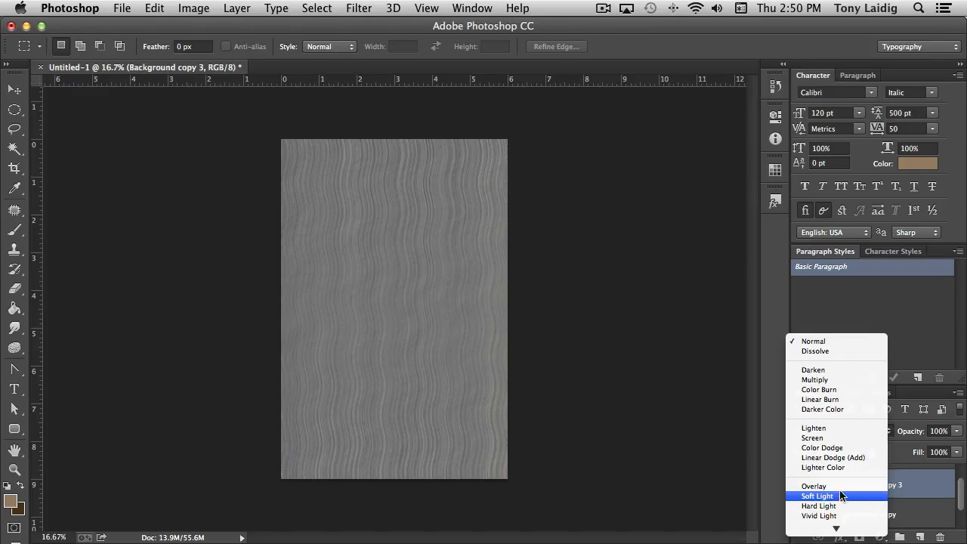
pyautogui.click(841, 486)
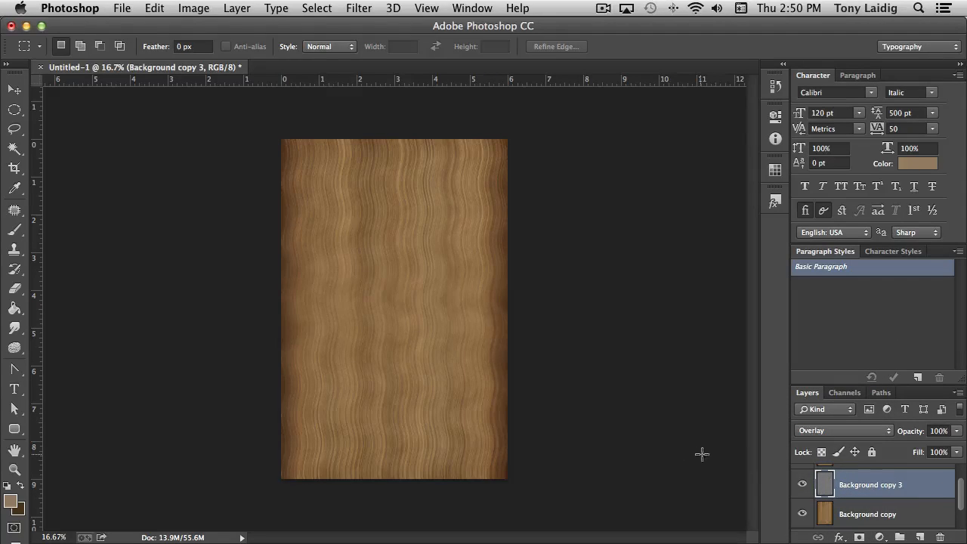
# Merge the Background copy, Background copy 3 and hidden Background copy 2 layers into one layer above the Background
pyautogui.scroll(-1, 882, 497)
pyautogui.keyDown('shift'); pyautogui.click(873, 499); pyautogui.keyUp('shift')
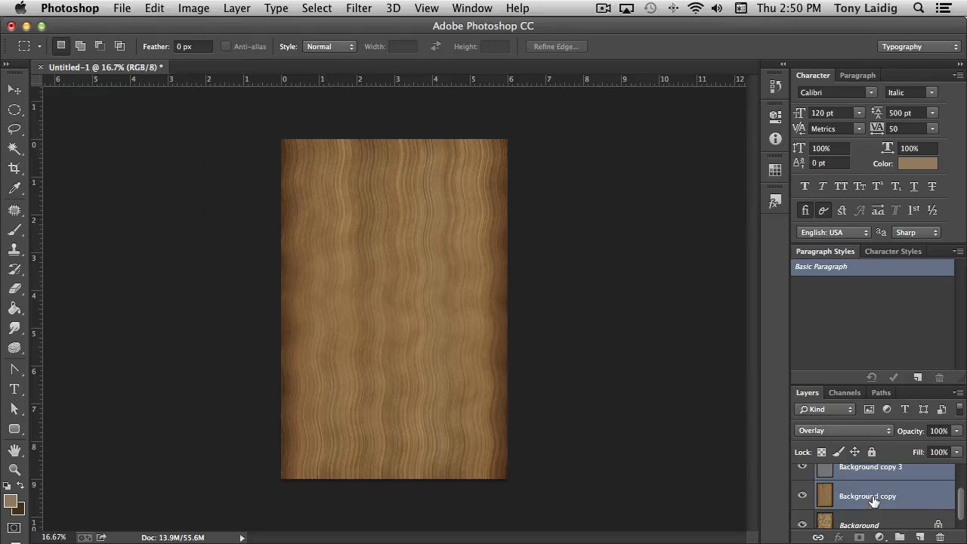
pyautogui.scroll(1, 874, 501)
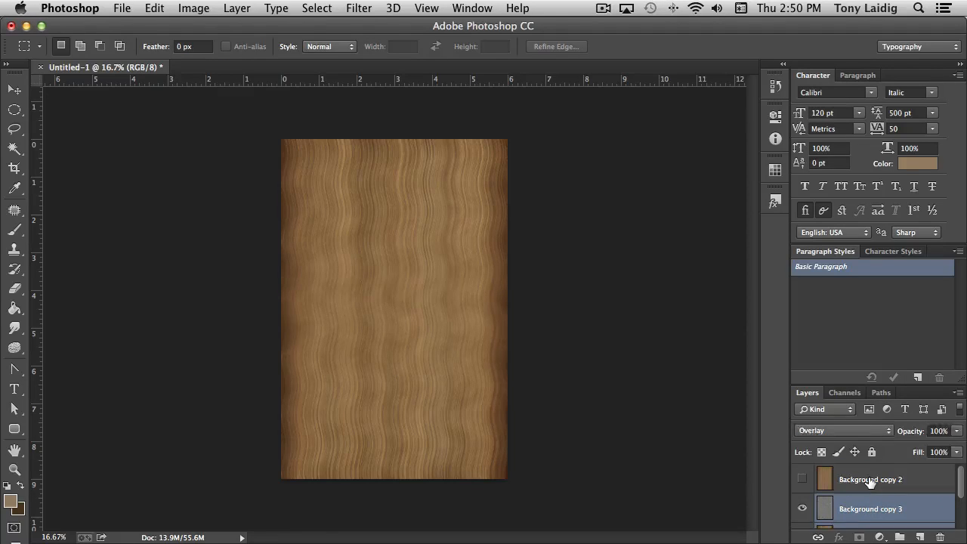
pyautogui.keyDown('shift'); pyautogui.click(870, 483); pyautogui.keyUp('shift')
pyautogui.click(887, 489)
pyautogui.scroll(-2, 889, 489)
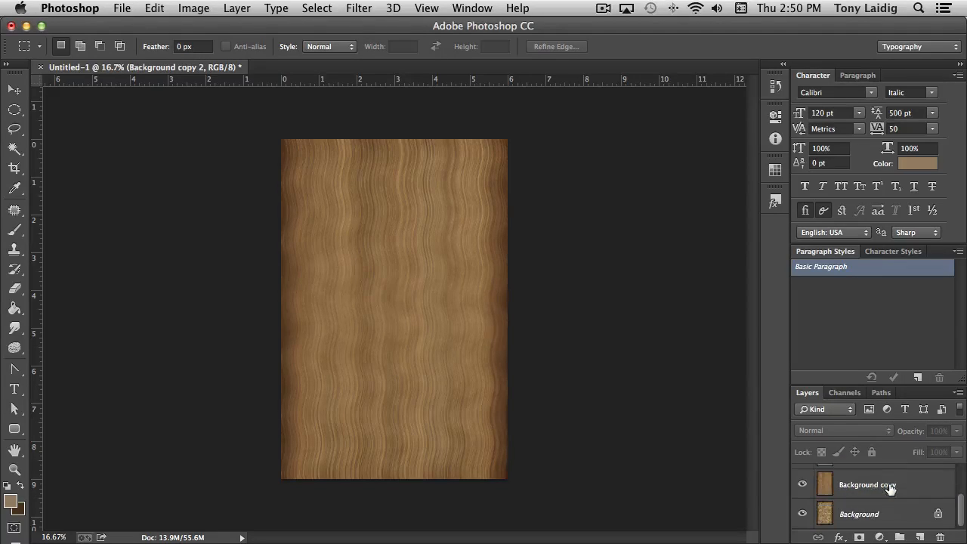
pyautogui.click(876, 486)
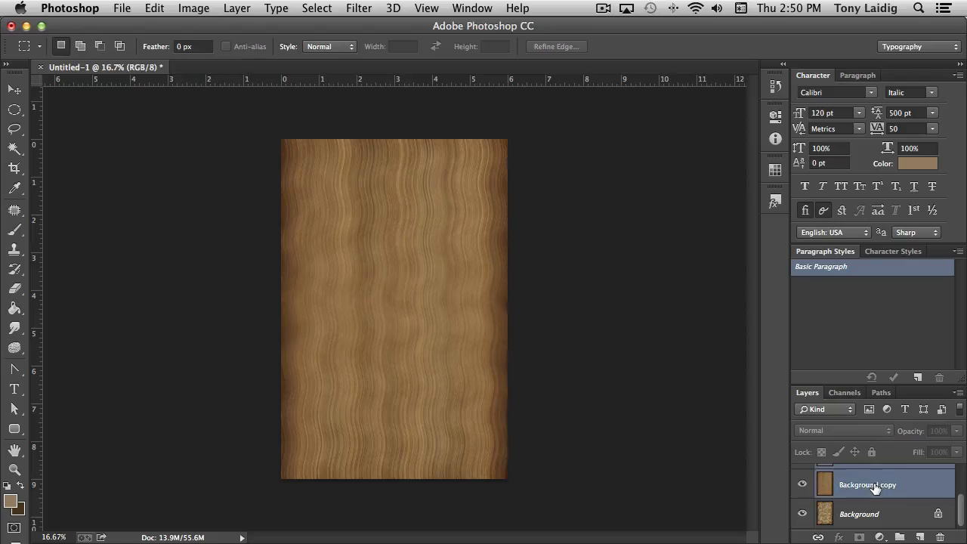
pyautogui.rightClick(916, 485)
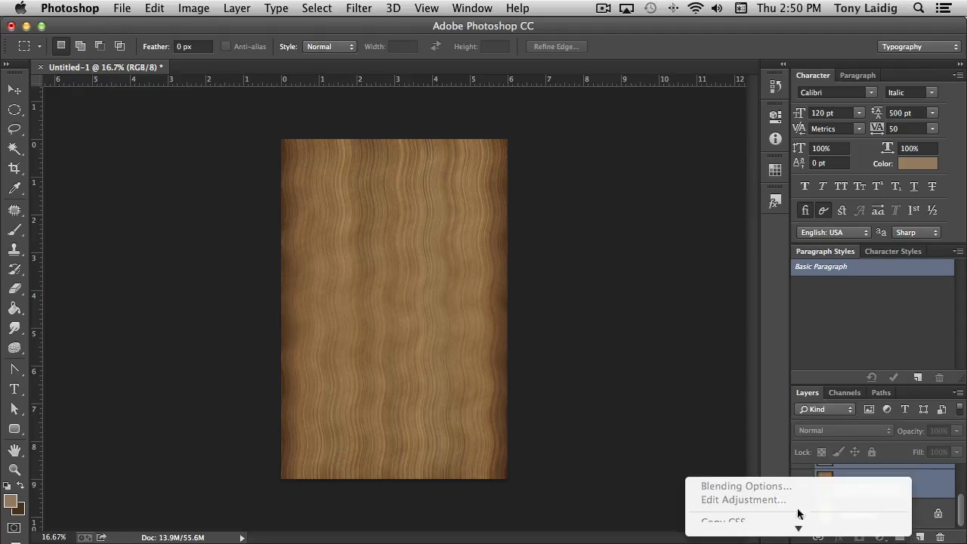
pyautogui.moveTo(796, 531)
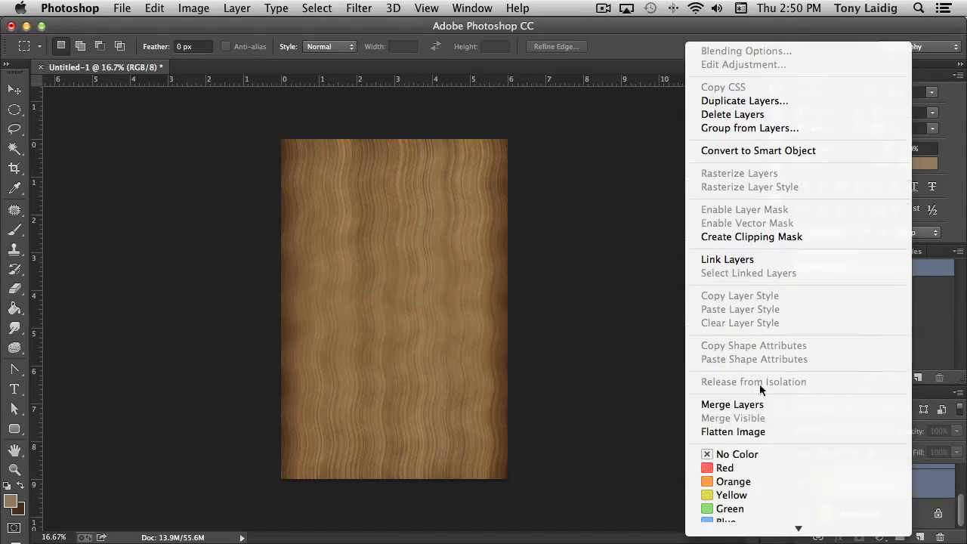
pyautogui.click(759, 407)
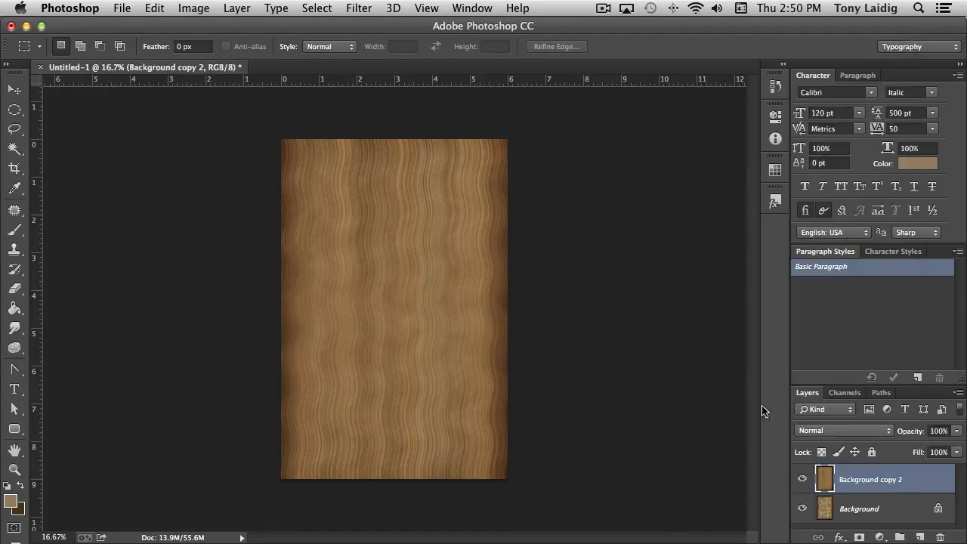
# Toggle the merged wood-grain layer's visibility to compare it with the original parchment texture on the Background layer
pyautogui.click(801, 478)
pyautogui.click(801, 479)
pyautogui.click(801, 479)
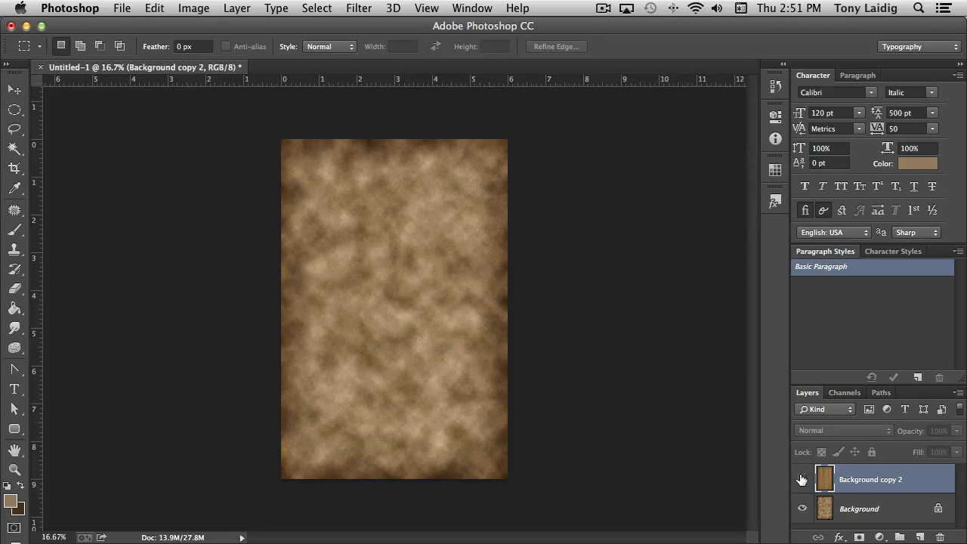
pyautogui.click(802, 479)
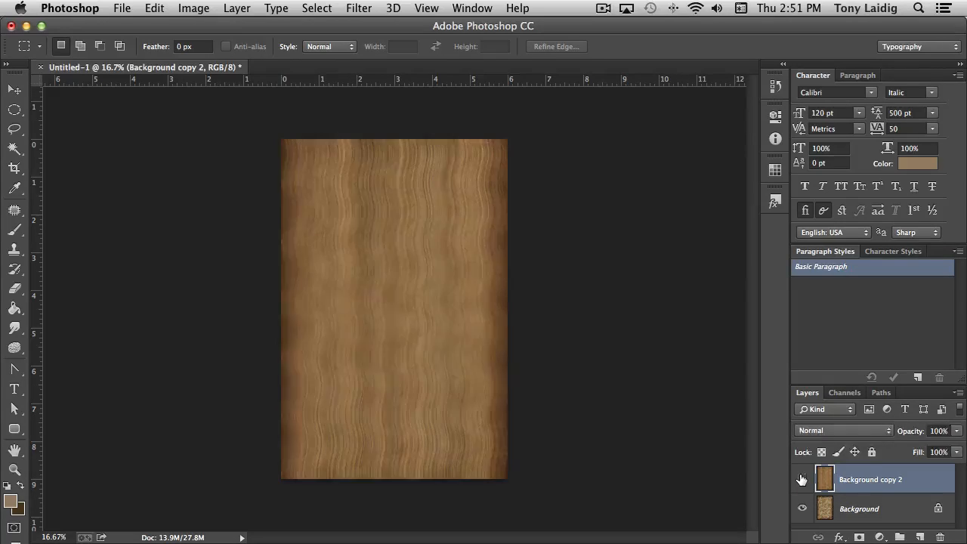
pyautogui.click(801, 479)
pyautogui.click(801, 479)
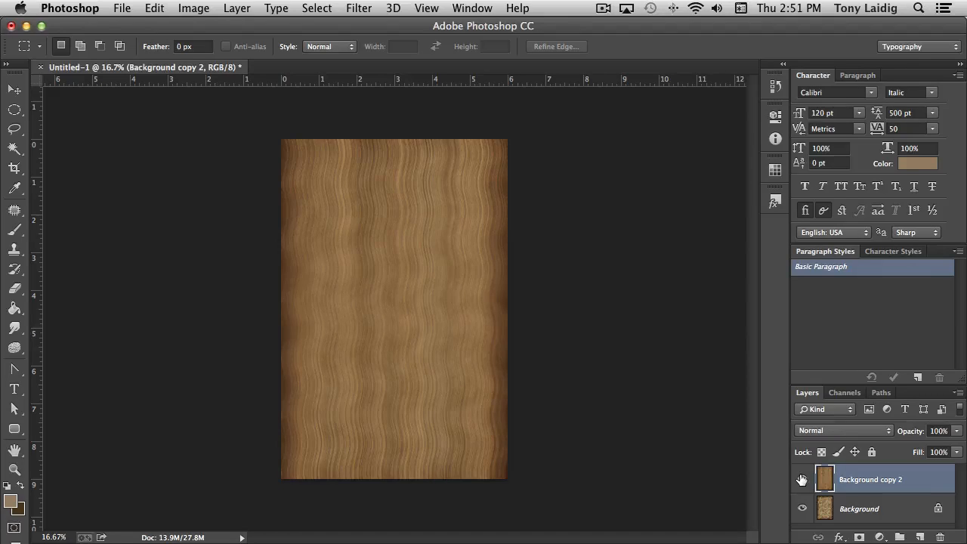